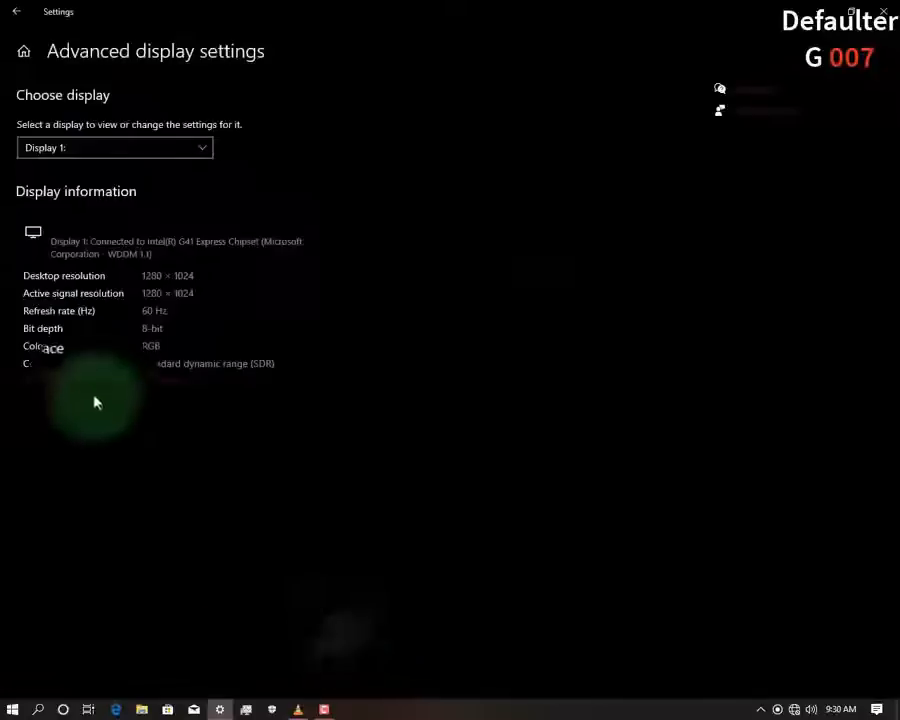
Step: View the display adapter properties for Display 1 and close them
{"action": "left_click", "coordinate": [98, 382]}
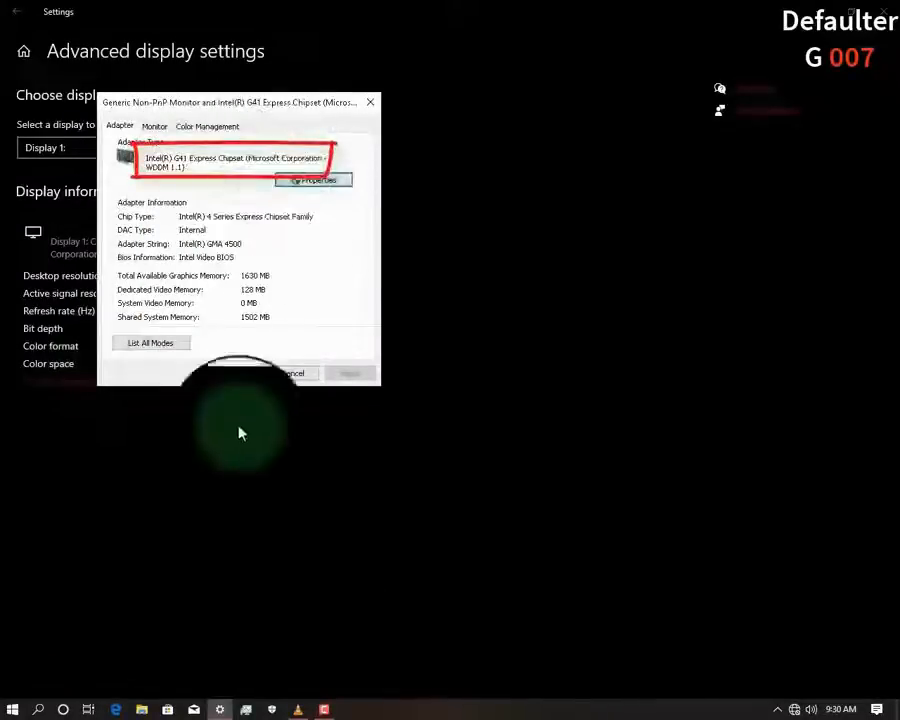
{"action": "left_click", "coordinate": [236, 373]}
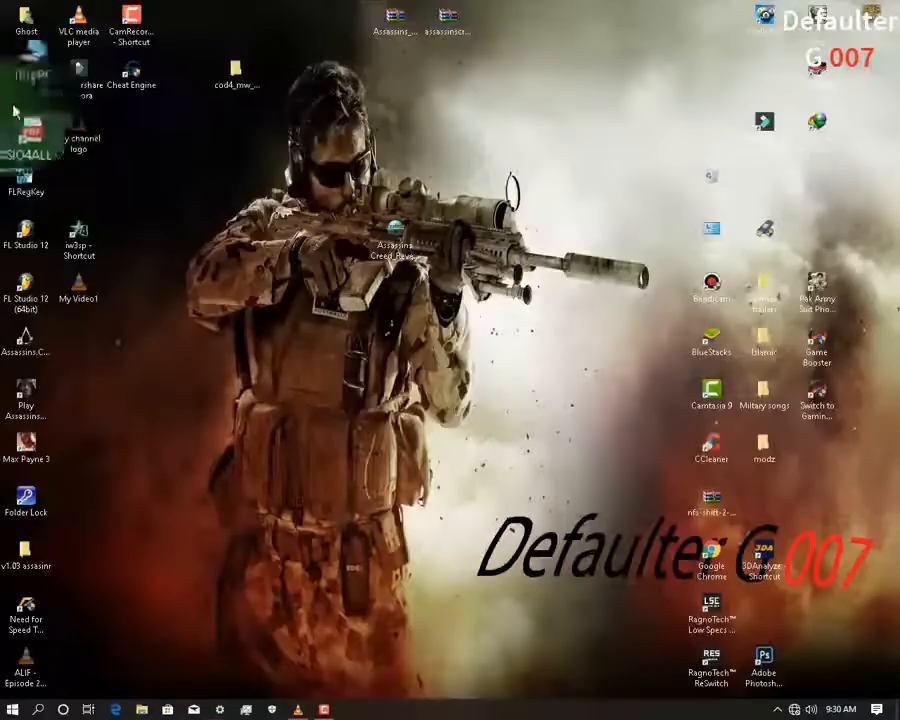
Step: Open Computer Management for this PC and expand the display adapters in Device Manager
{"action": "right_click", "coordinate": [22, 74]}
{"action": "left_click", "coordinate": [67, 116]}
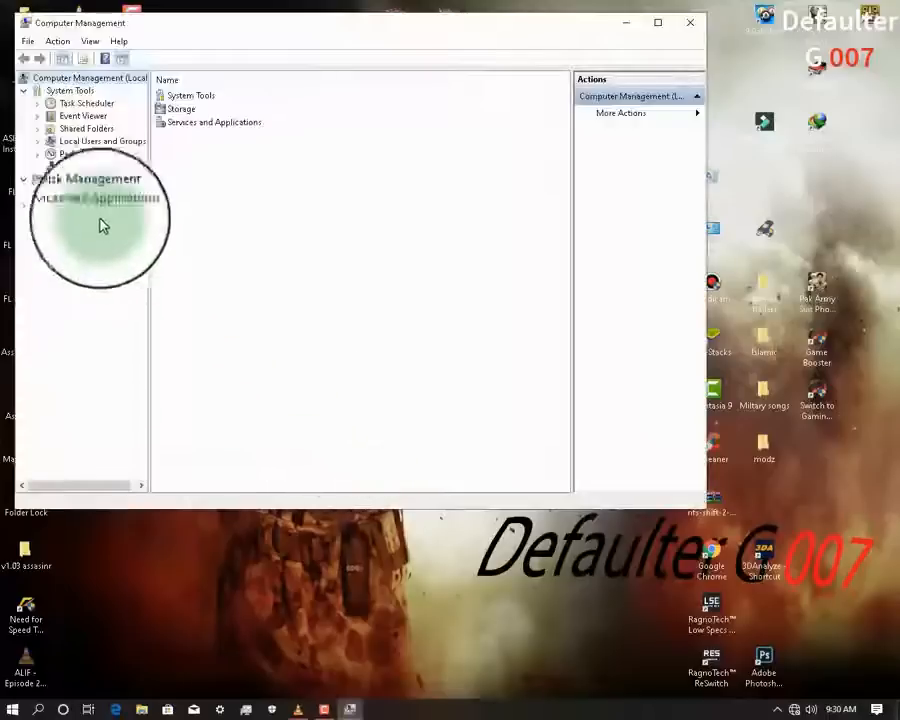
{"action": "left_click", "coordinate": [96, 167]}
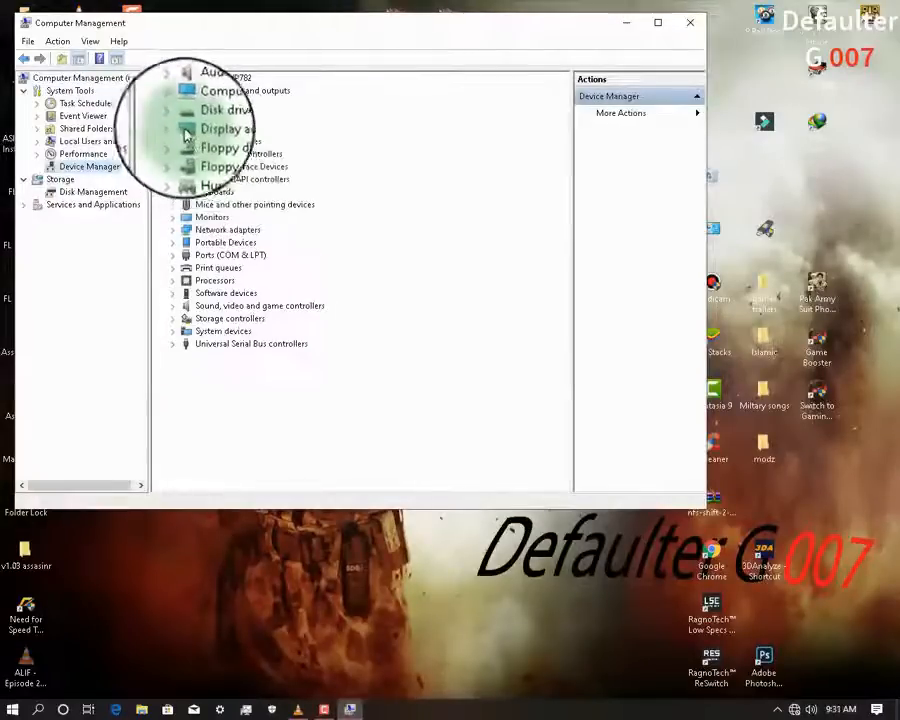
{"action": "left_click", "coordinate": [172, 129]}
Step: Copy the device description from the Intel G41 Express Chipset adapter's details, and close its properties and Computer Management
{"action": "right_click", "coordinate": [265, 147]}
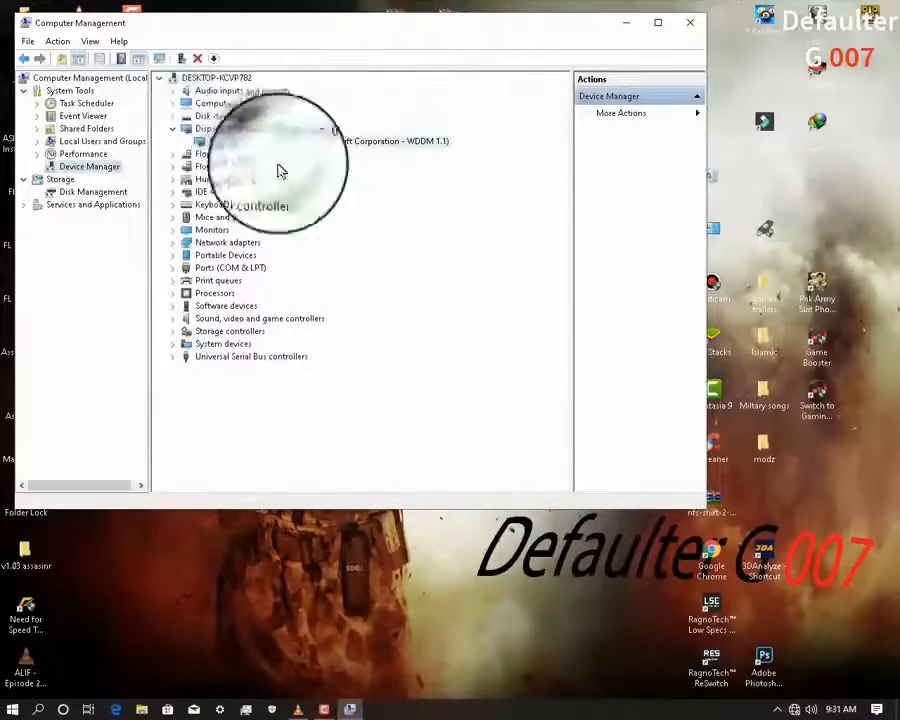
{"action": "left_click", "coordinate": [313, 231]}
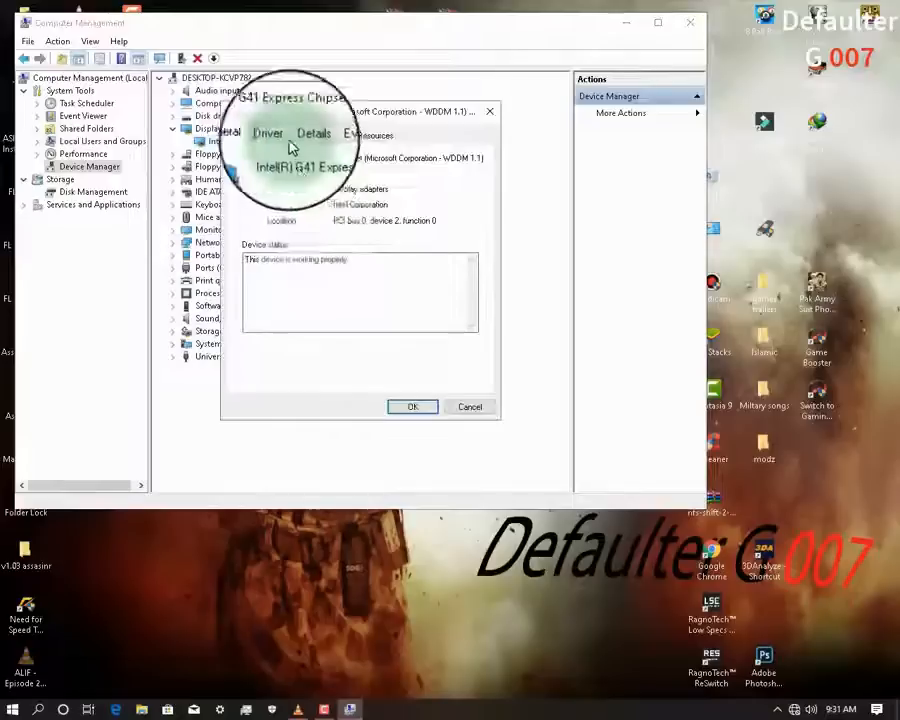
{"action": "left_click", "coordinate": [306, 141]}
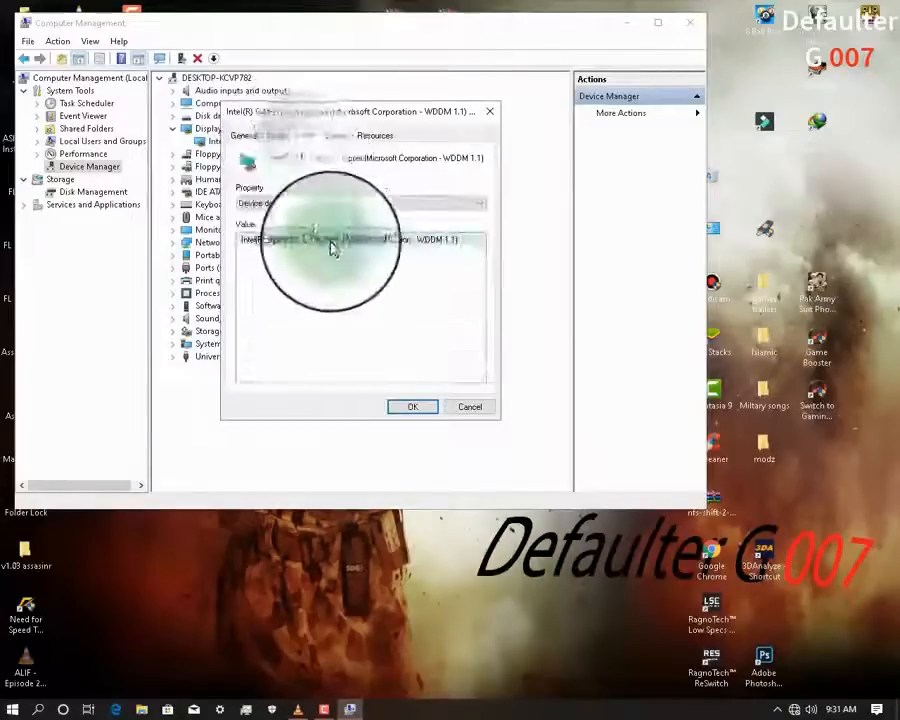
{"action": "right_click", "coordinate": [343, 252]}
{"action": "left_click", "coordinate": [358, 261]}
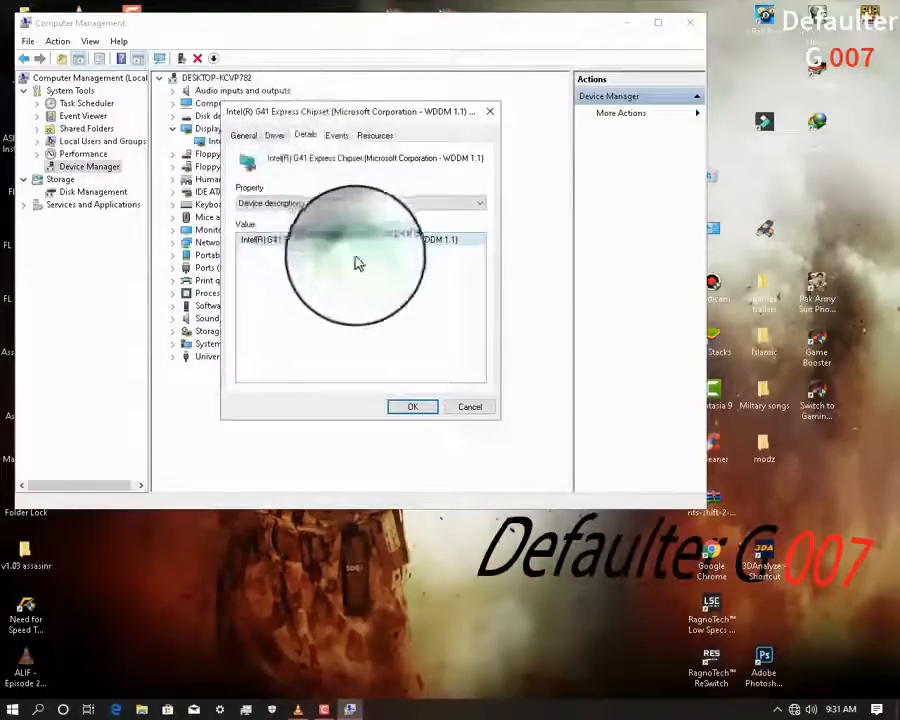
{"action": "left_click", "coordinate": [412, 407]}
{"action": "left_click", "coordinate": [689, 23]}
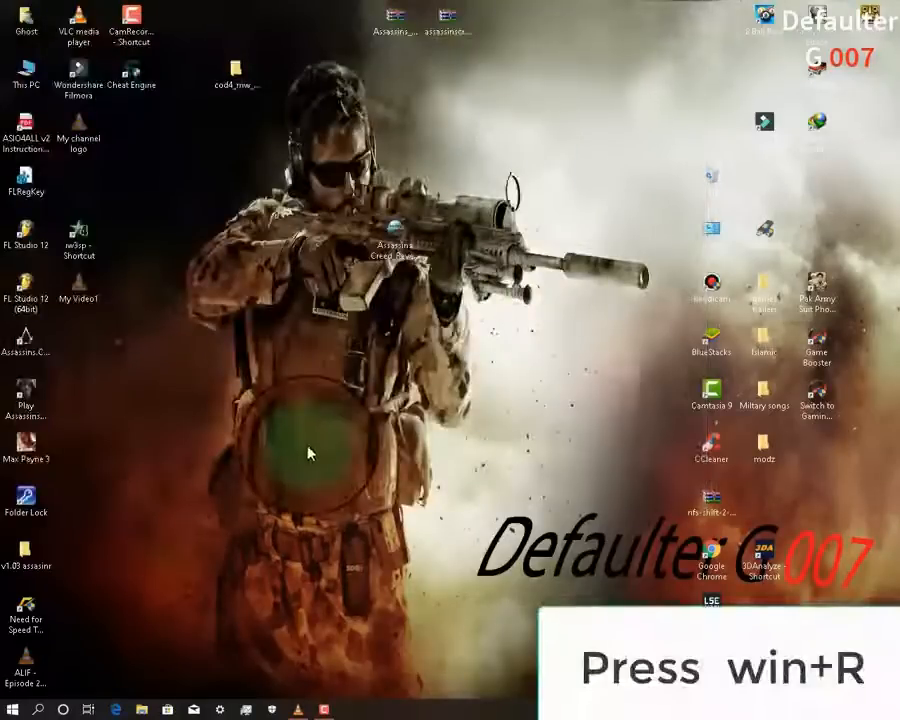
Step: Launch the Registry Editor by running regedit
{"action": "key", "text": "super+r"}
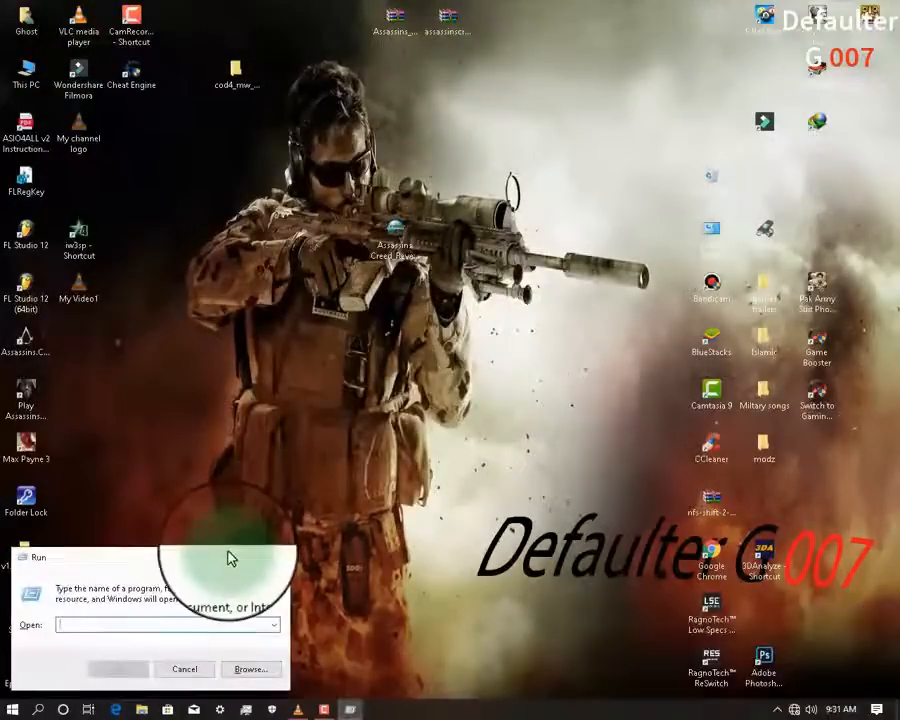
{"action": "type", "text": "regedi"}
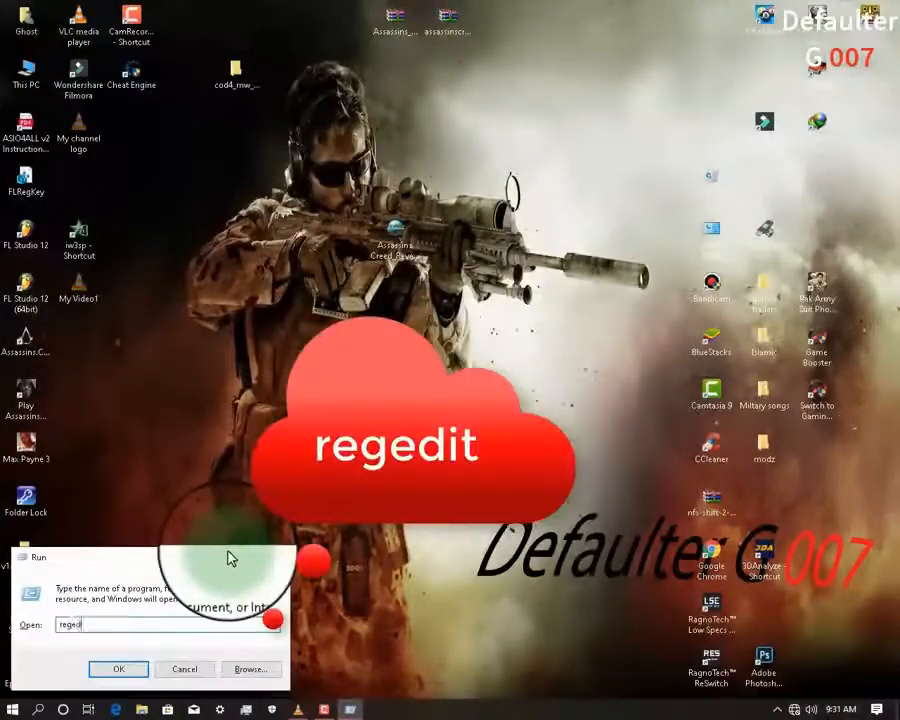
{"action": "type", "text": "t"}
{"action": "left_click", "coordinate": [129, 662]}
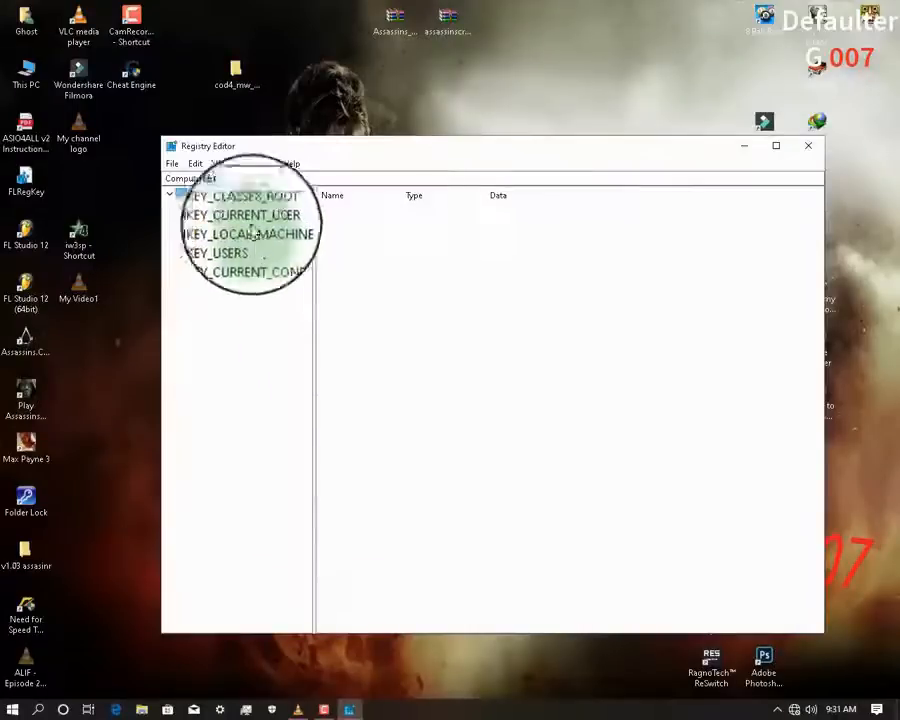
Step: Search the registry for the copied Intel(R) G41 Express Chipset device description
{"action": "left_click", "coordinate": [197, 164]}
{"action": "left_click", "coordinate": [226, 282]}
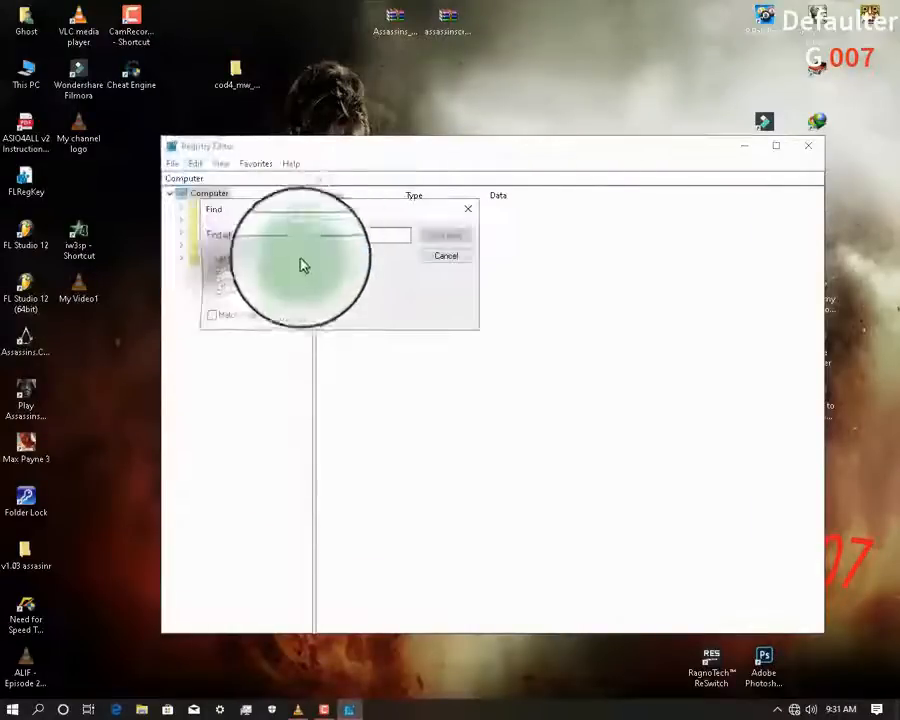
{"action": "key", "text": "ctrl+v"}
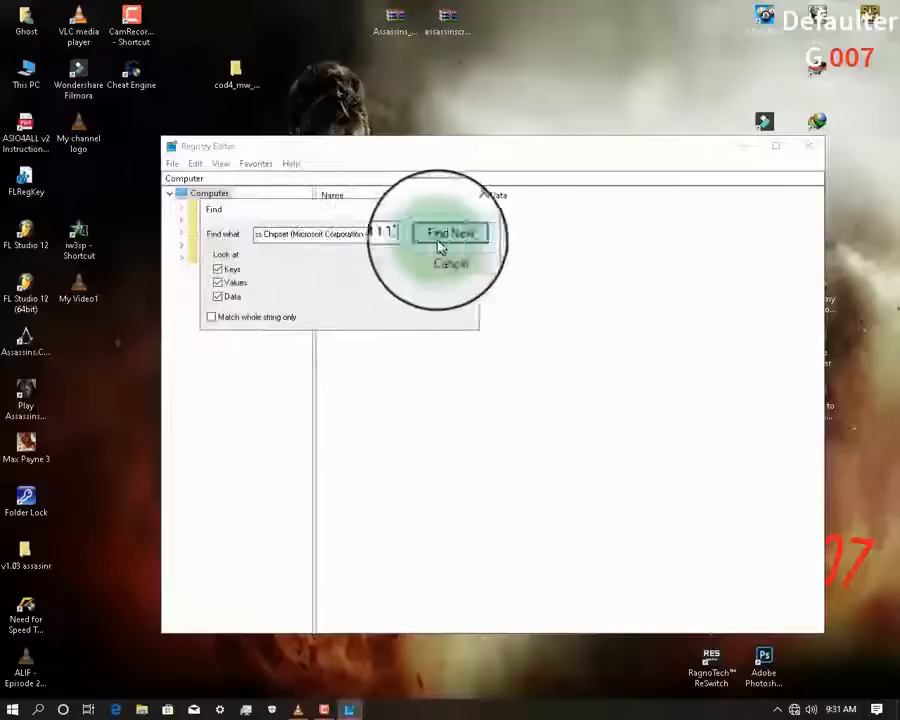
{"action": "left_click", "coordinate": [446, 236]}
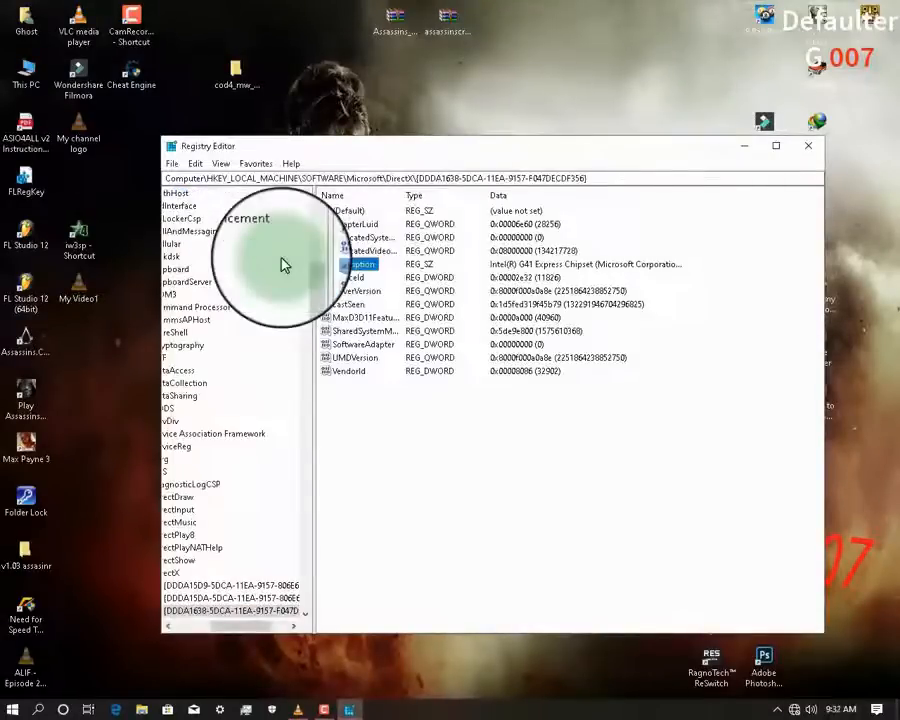
Step: Set the found DirectX Description value to "NVIDIA GeForce GTX 1080" and copy that text for reuse
{"action": "double_click", "coordinate": [332, 272]}
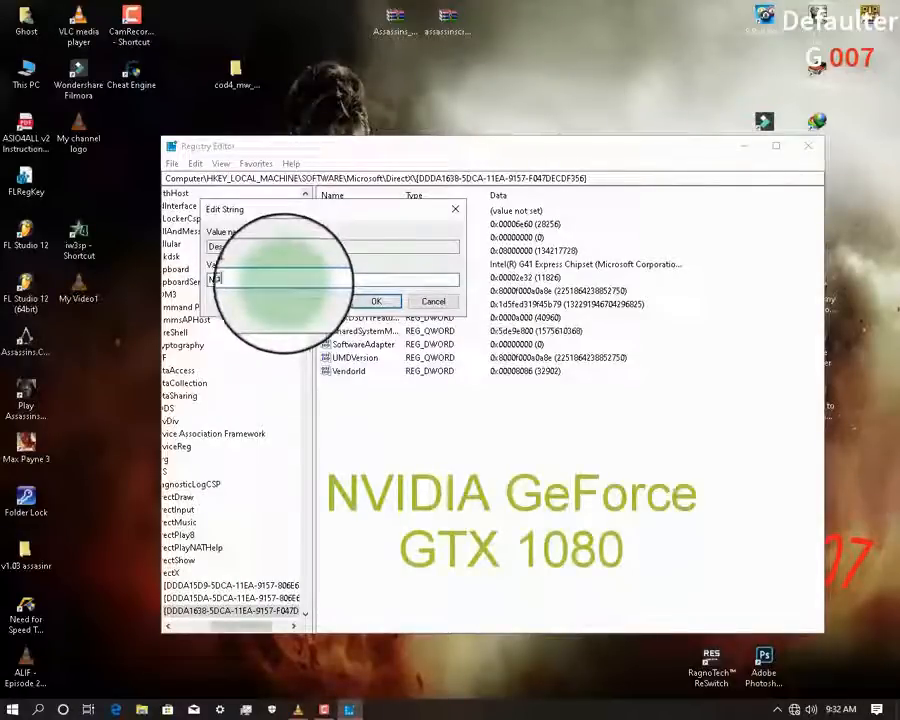
{"action": "type", "text": "eForce G"}
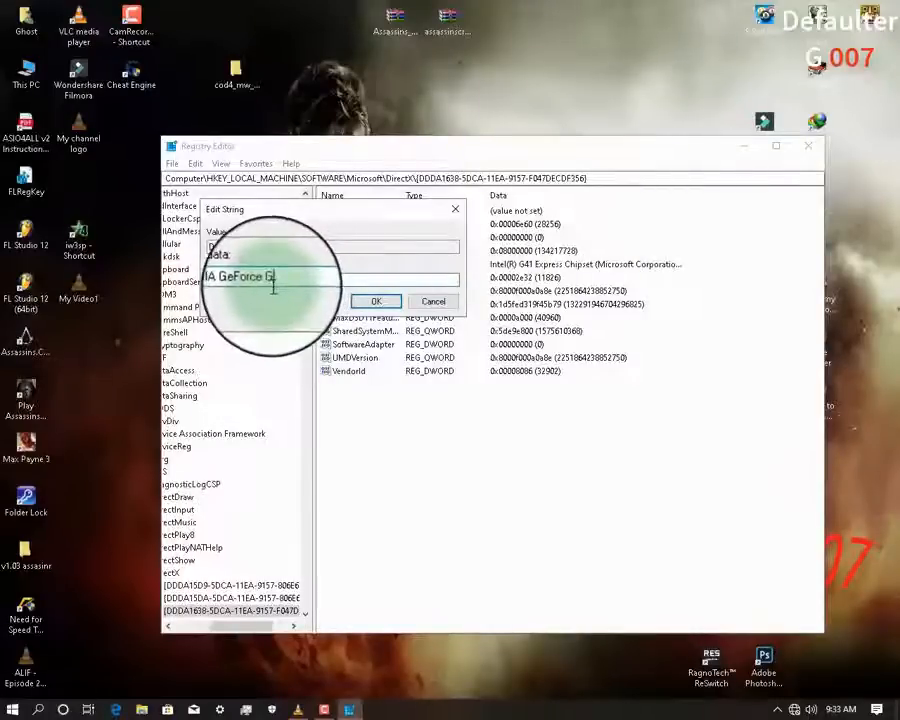
{"action": "type", "text": "X 1080"}
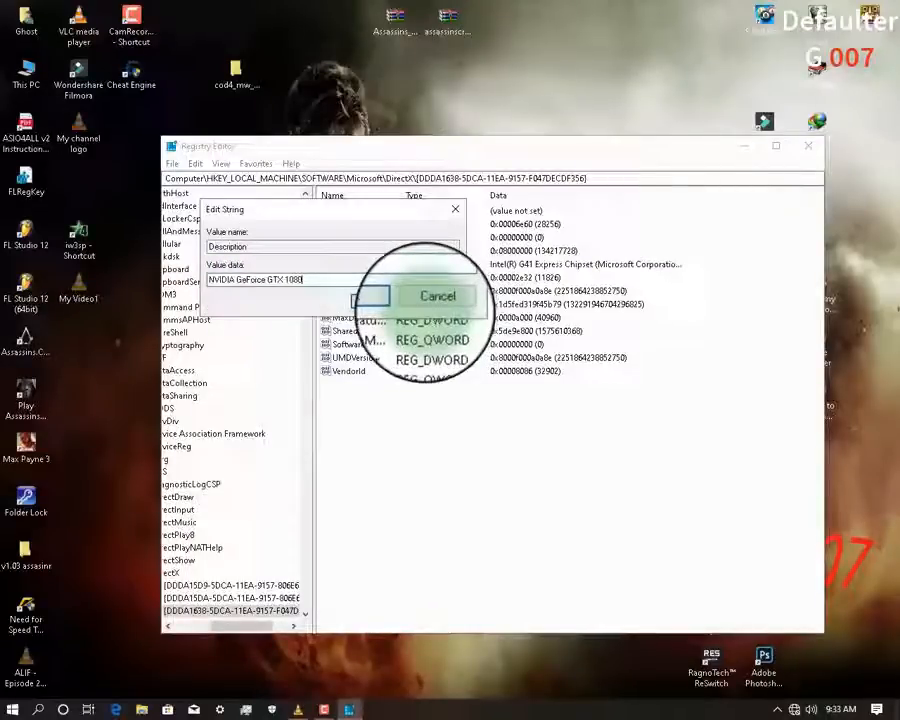
{"action": "left_click_drag", "start_coordinate": [322, 280], "coordinate": [190, 287]}
{"action": "key", "text": "ctrl+c"}
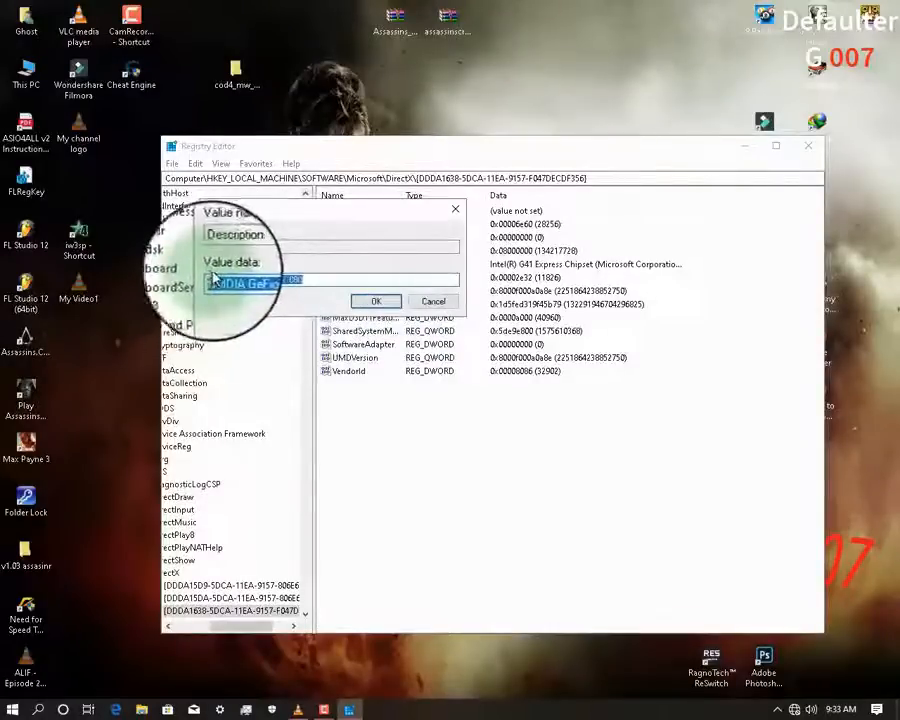
{"action": "left_click", "coordinate": [368, 301]}
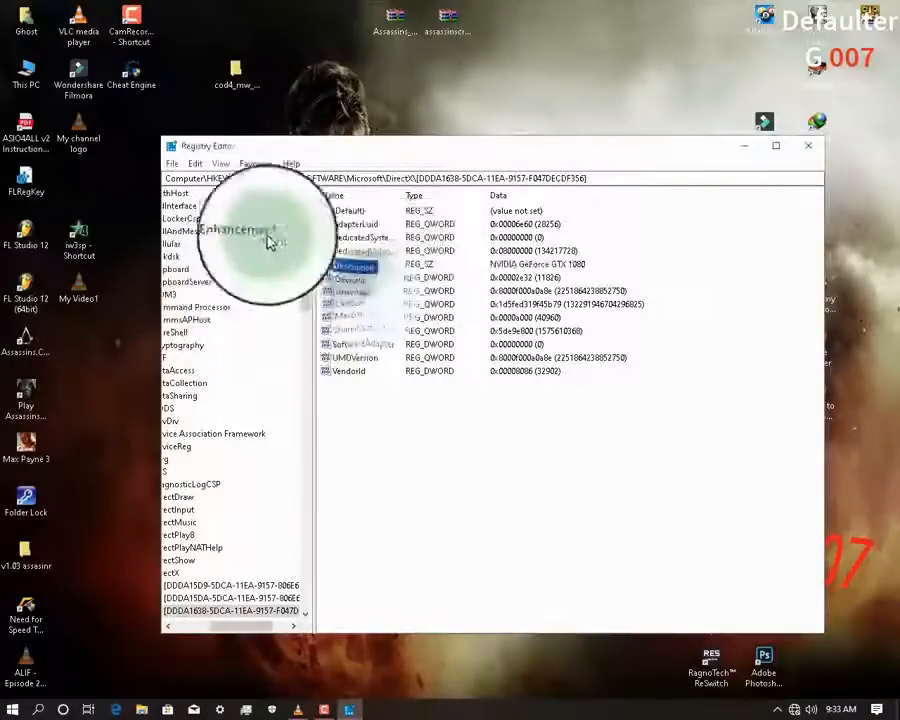
Step: Find the next registry match and set WinSAT's PrimaryAdapterString value to "NVIDIA GeForce GTX 1080"
{"action": "left_click", "coordinate": [197, 163]}
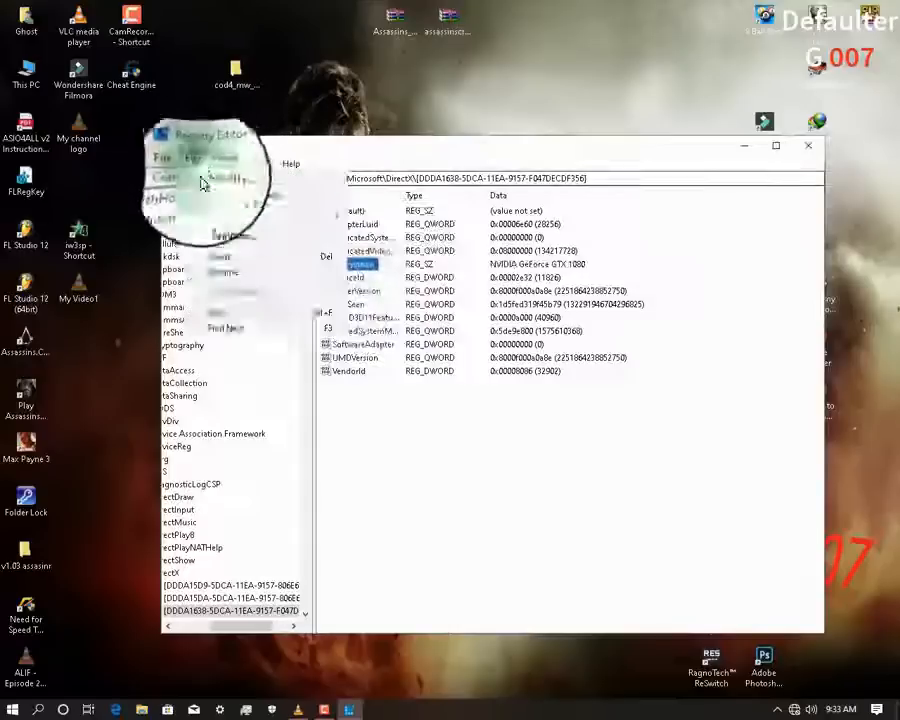
{"action": "left_click", "coordinate": [265, 334]}
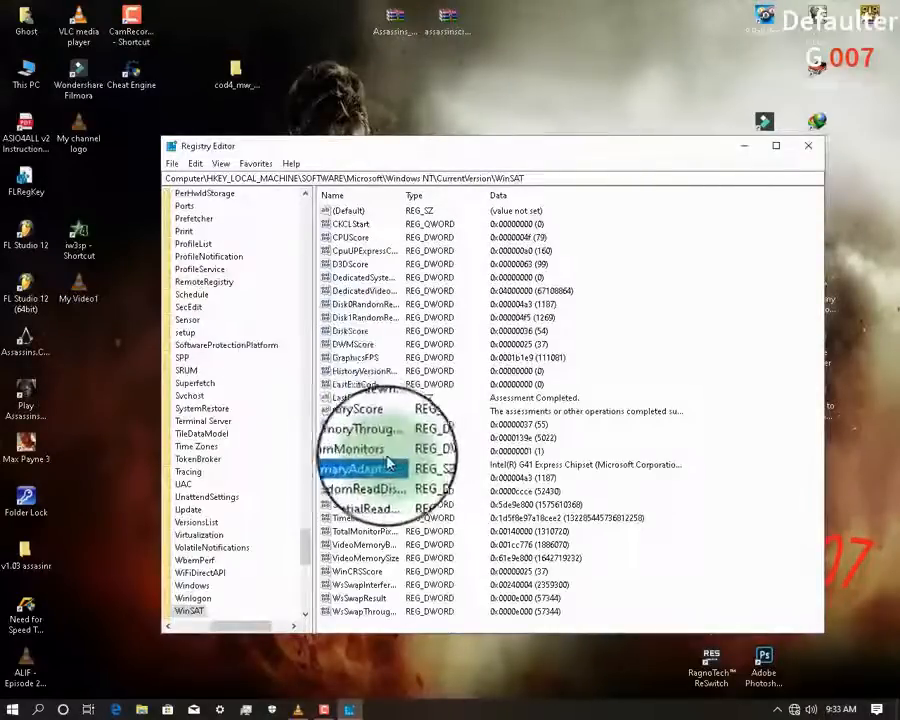
{"action": "double_click", "coordinate": [381, 462]}
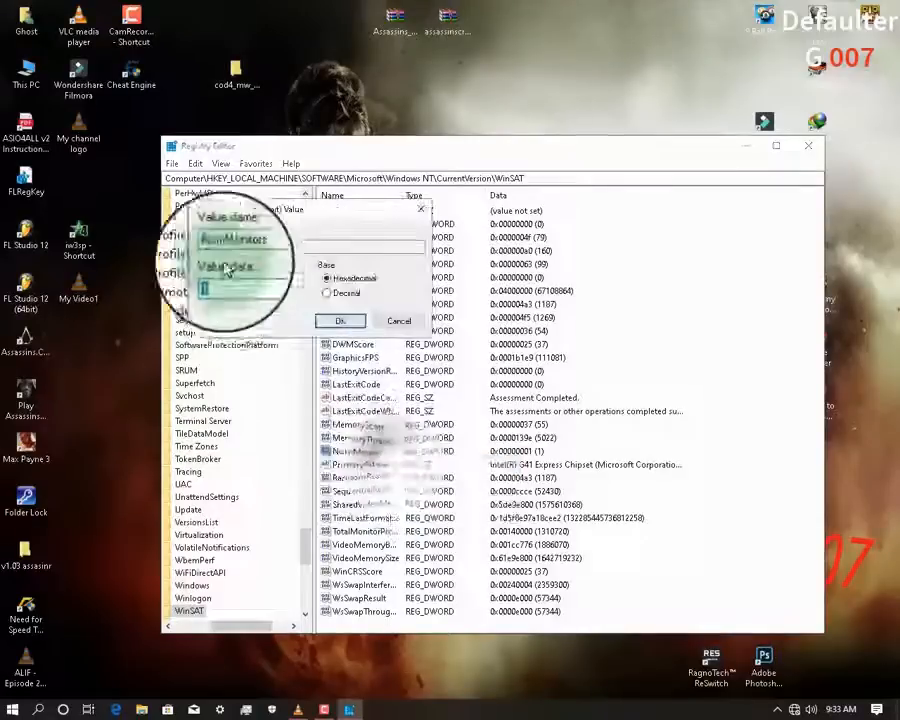
{"action": "left_click", "coordinate": [404, 325]}
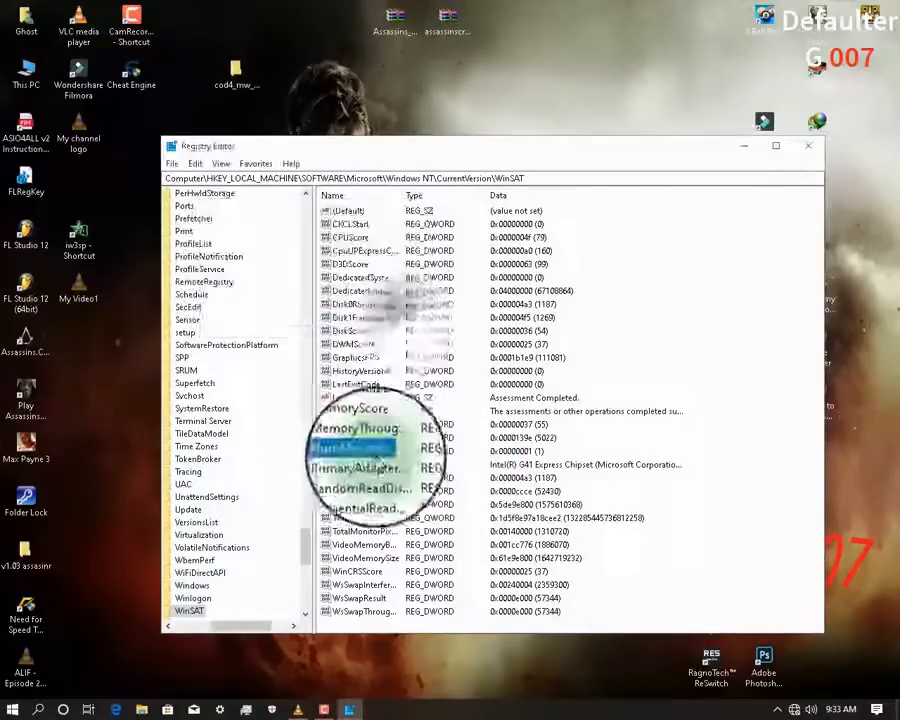
{"action": "double_click", "coordinate": [370, 464]}
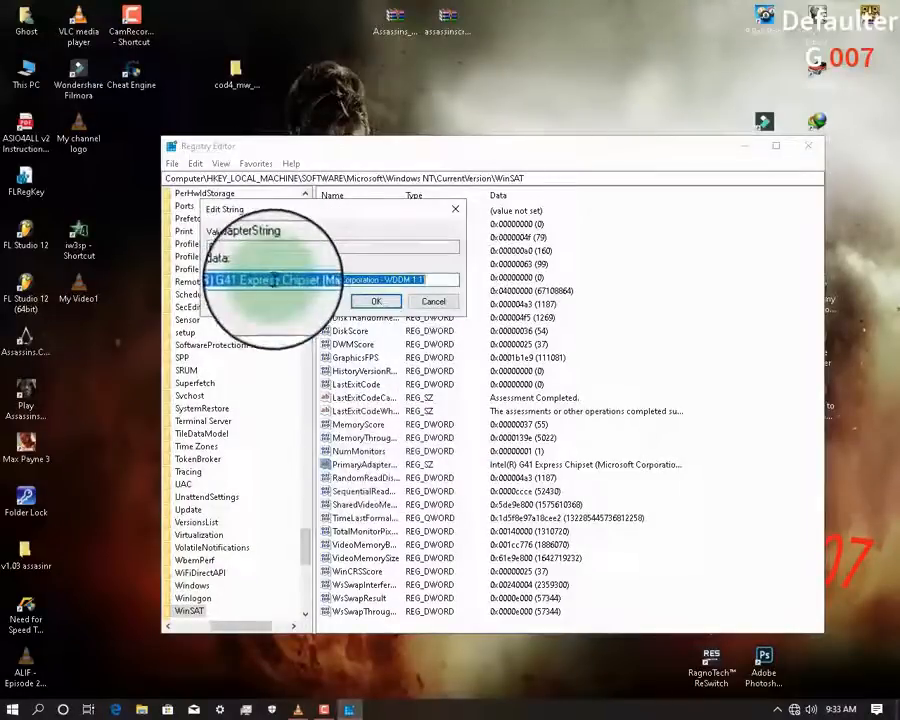
{"action": "key", "text": "ctrl+v"}
{"action": "left_click_drag", "start_coordinate": [308, 281], "coordinate": [158, 262]}
{"action": "key", "text": "ctrl+c"}
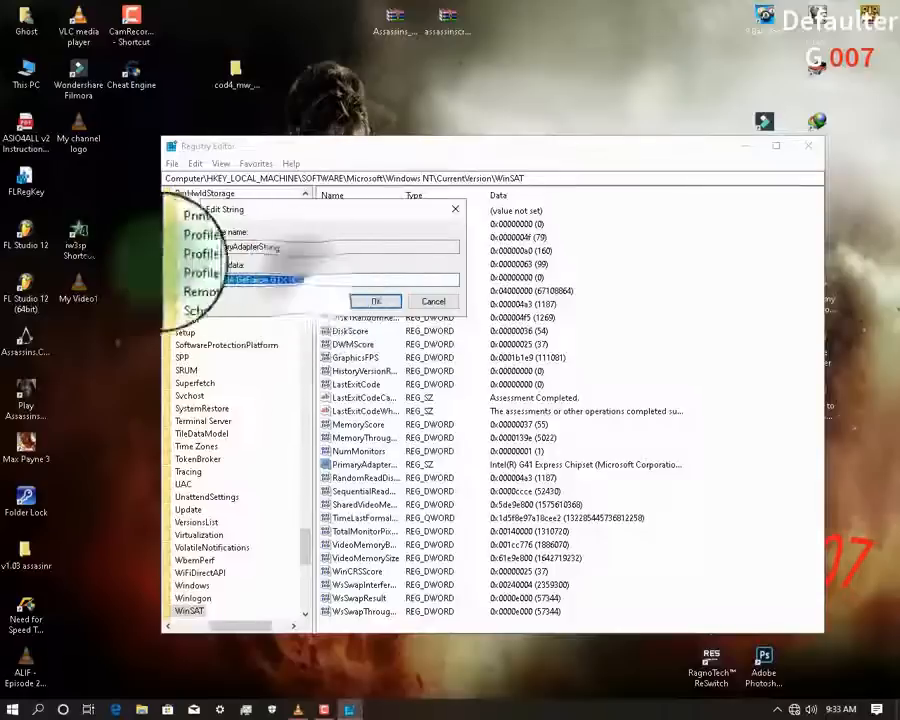
{"action": "left_click", "coordinate": [374, 301]}
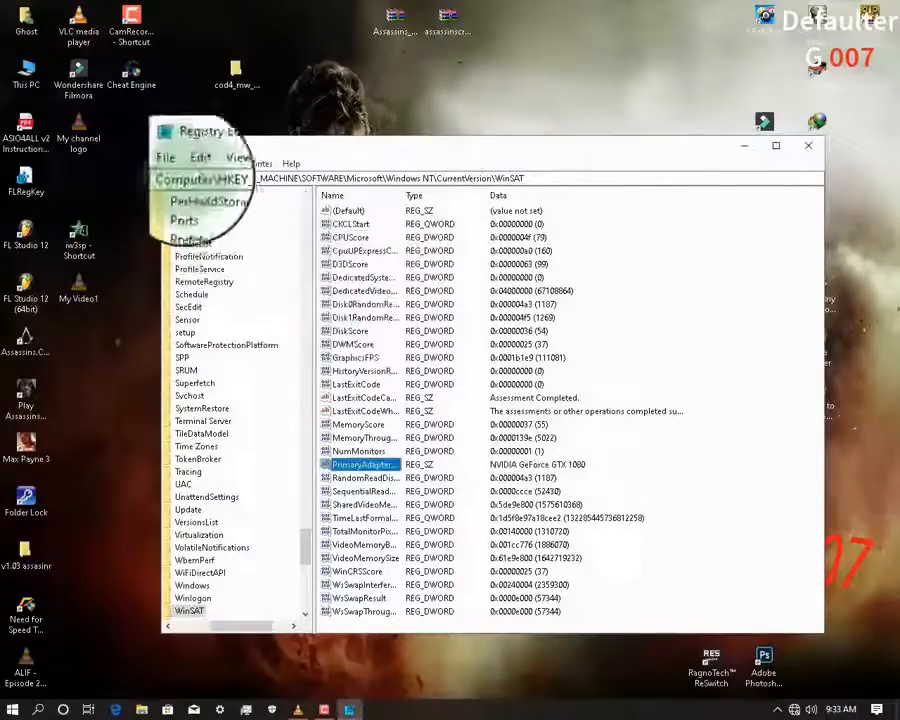
Step: Find the next match and set DriverDesc in the display class's 0000 key to "NVIDIA GeForce GTX 1080"
{"action": "left_click", "coordinate": [196, 163]}
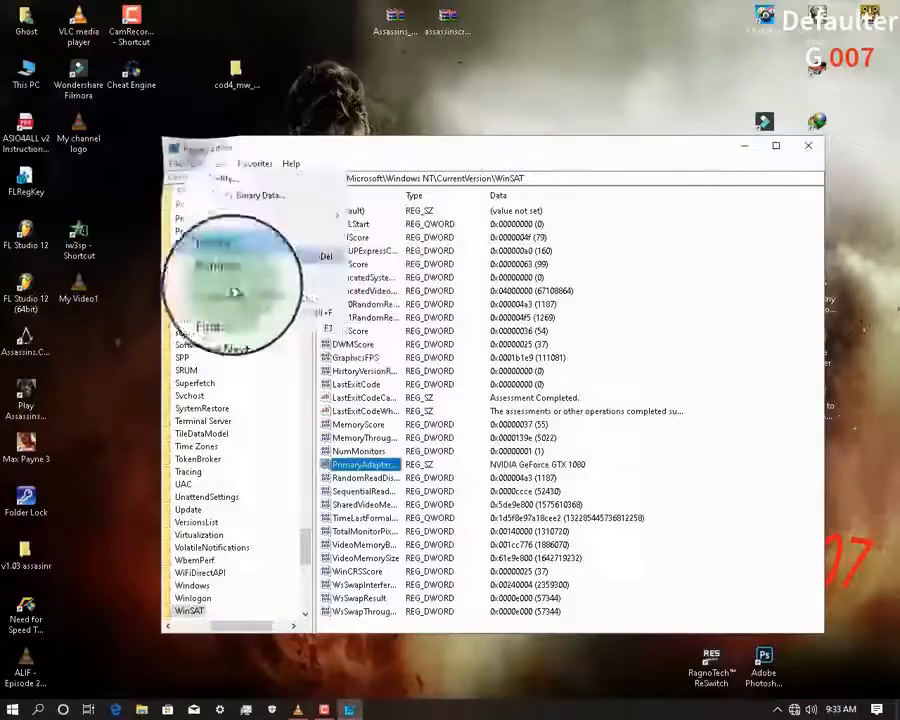
{"action": "left_click", "coordinate": [268, 336]}
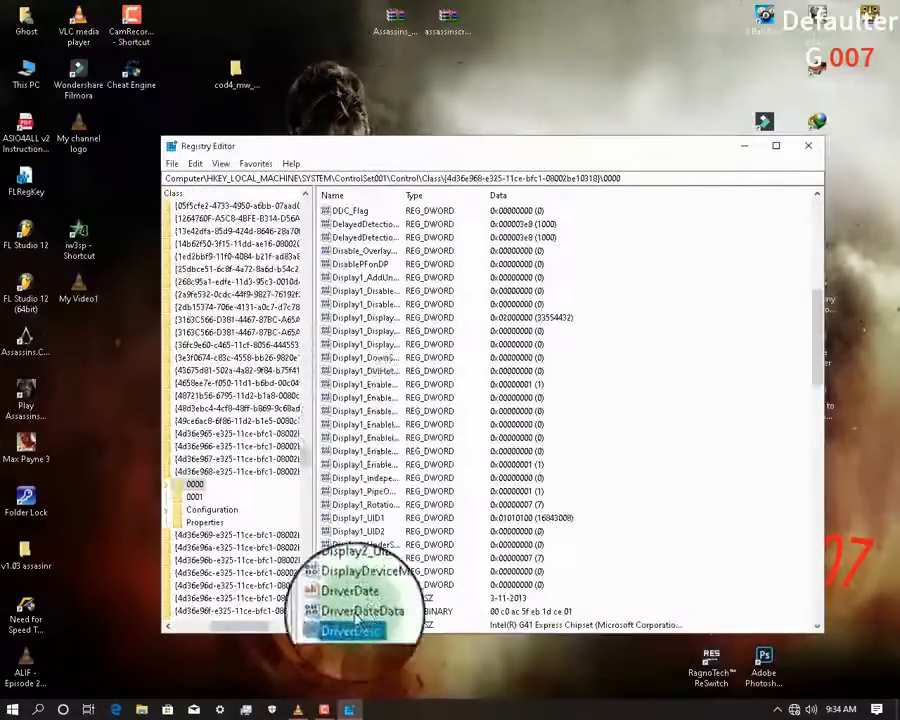
{"action": "right_click", "coordinate": [380, 625]}
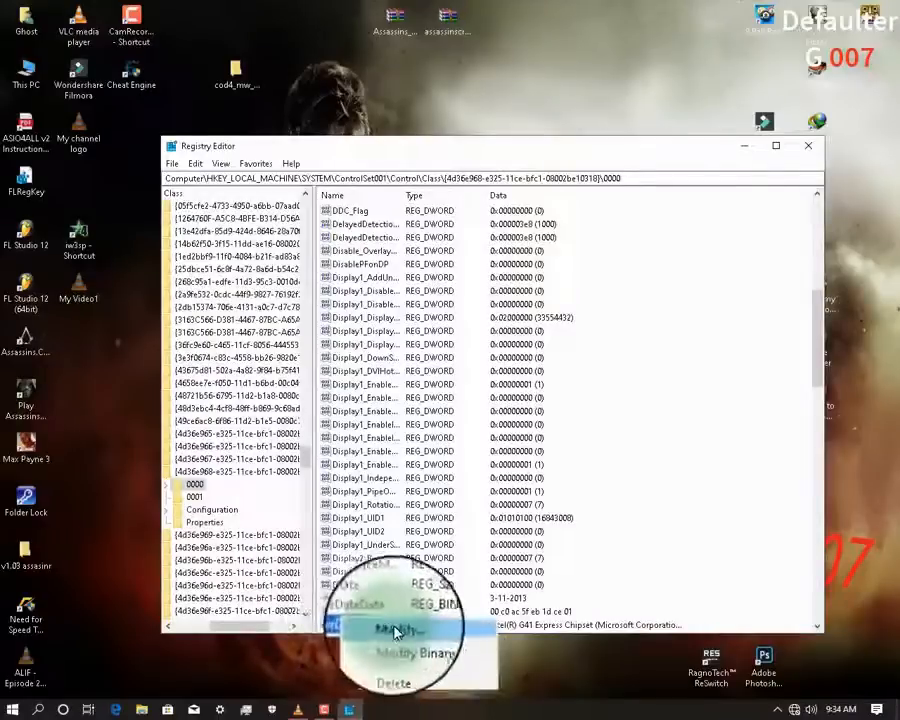
{"action": "left_click", "coordinate": [380, 628]}
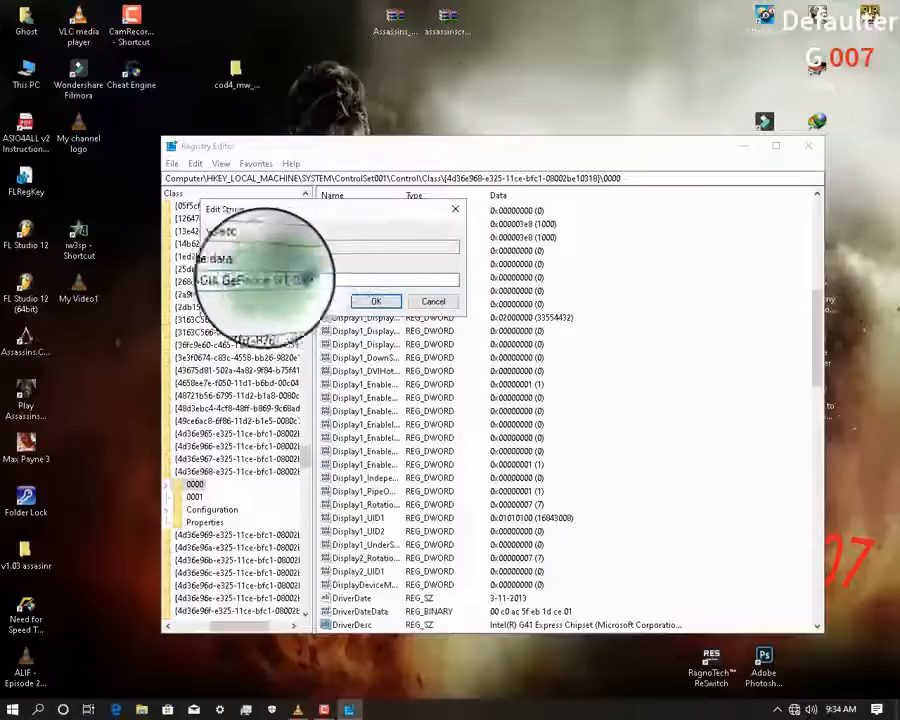
{"action": "left_click", "coordinate": [372, 302]}
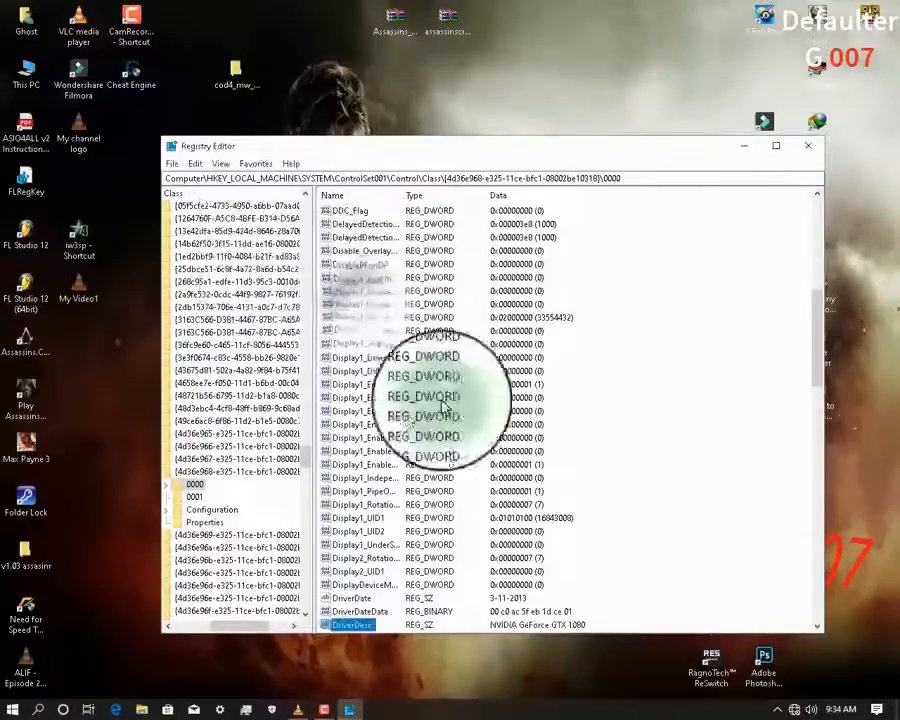
Step: Find the next match, set DriverDesc in the display class's 0001 key to "NVIDIA GeForce GTX 1080", and continue the search
{"action": "left_click", "coordinate": [195, 163]}
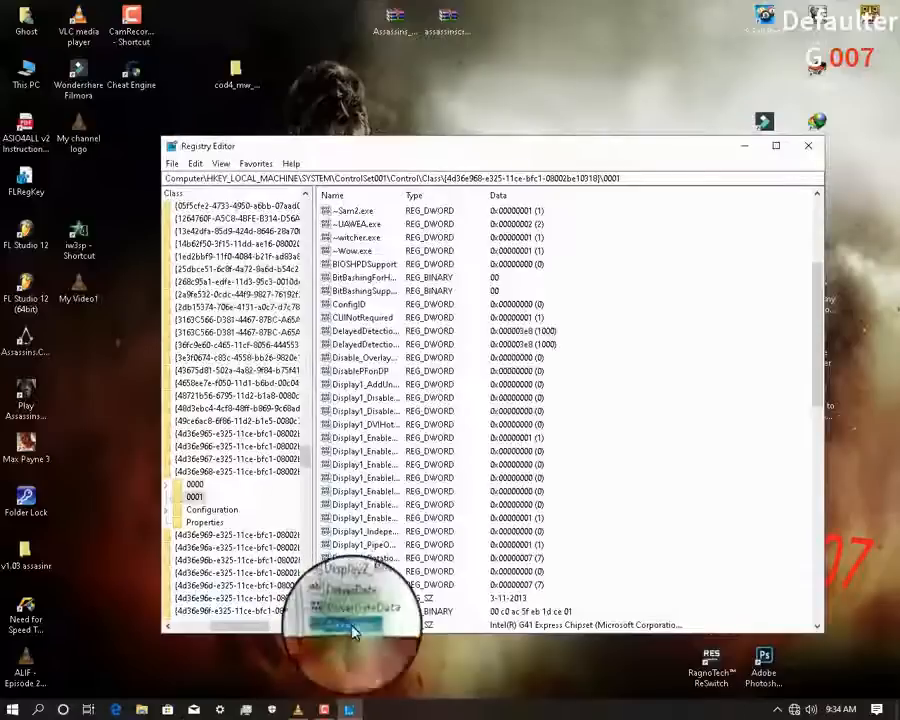
{"action": "double_click", "coordinate": [353, 630]}
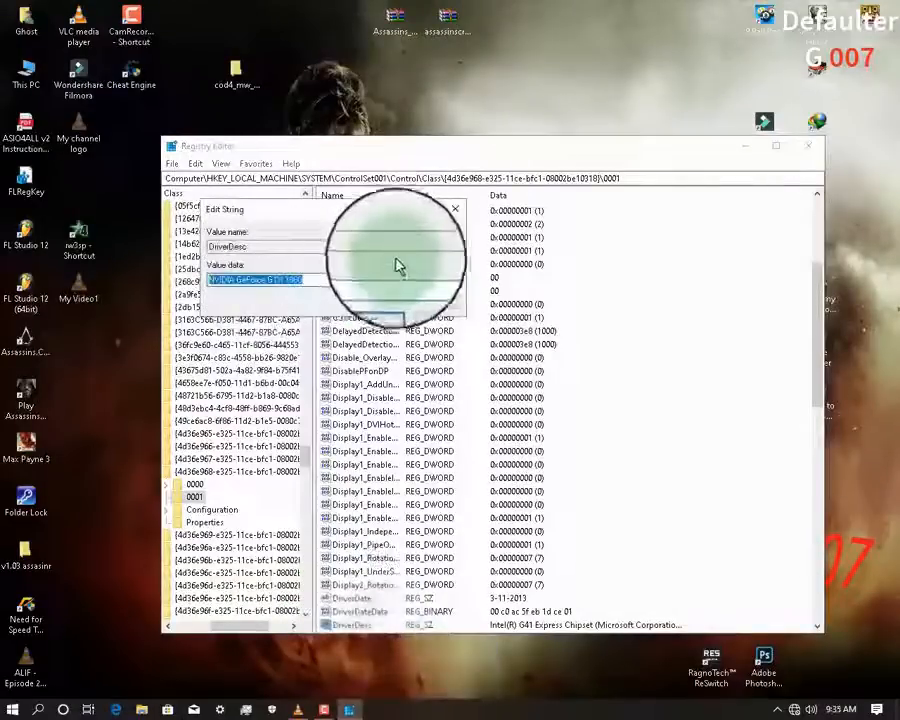
{"action": "key", "text": "ctrl+v"}
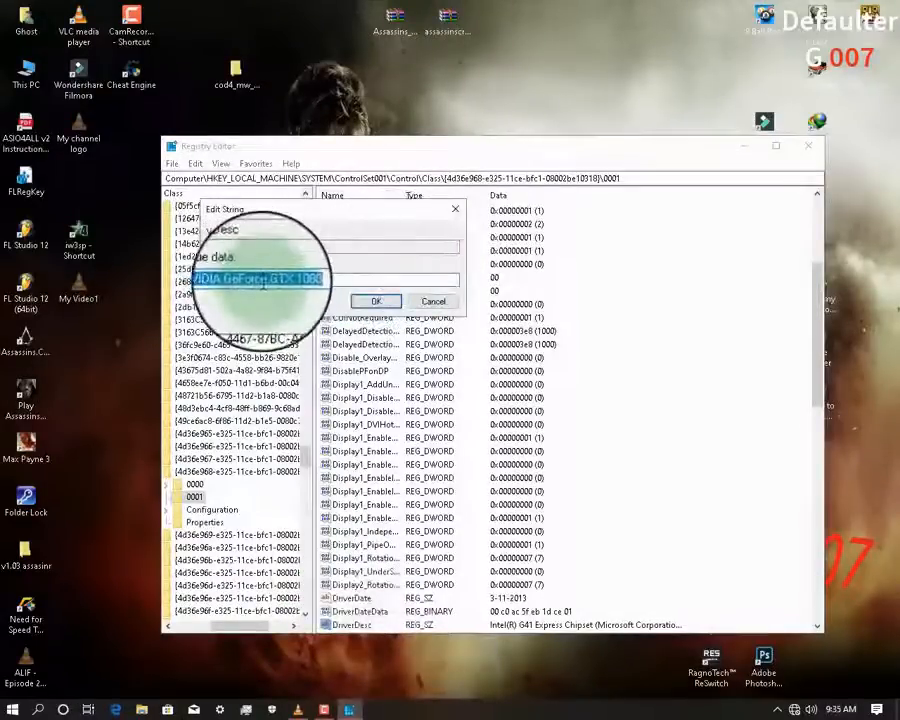
{"action": "left_click", "coordinate": [376, 301]}
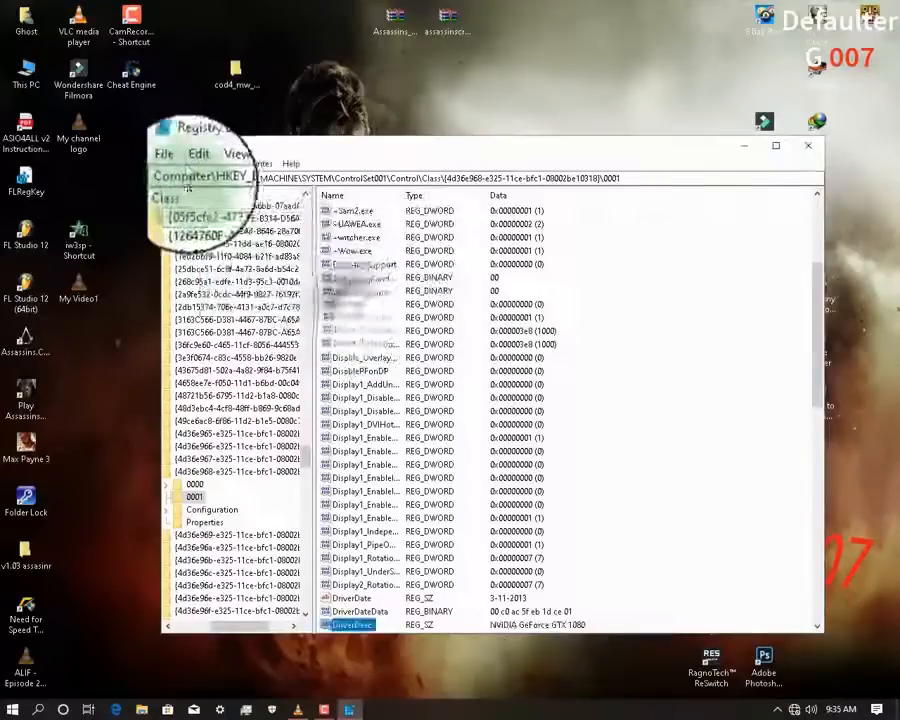
{"action": "left_click", "coordinate": [197, 163]}
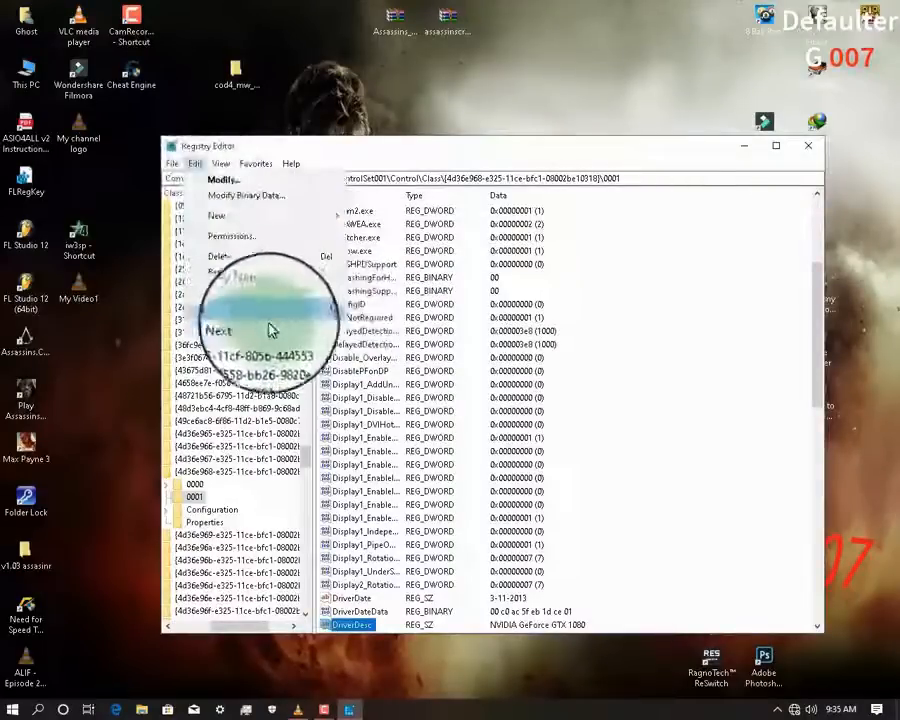
{"action": "left_click", "coordinate": [220, 331]}
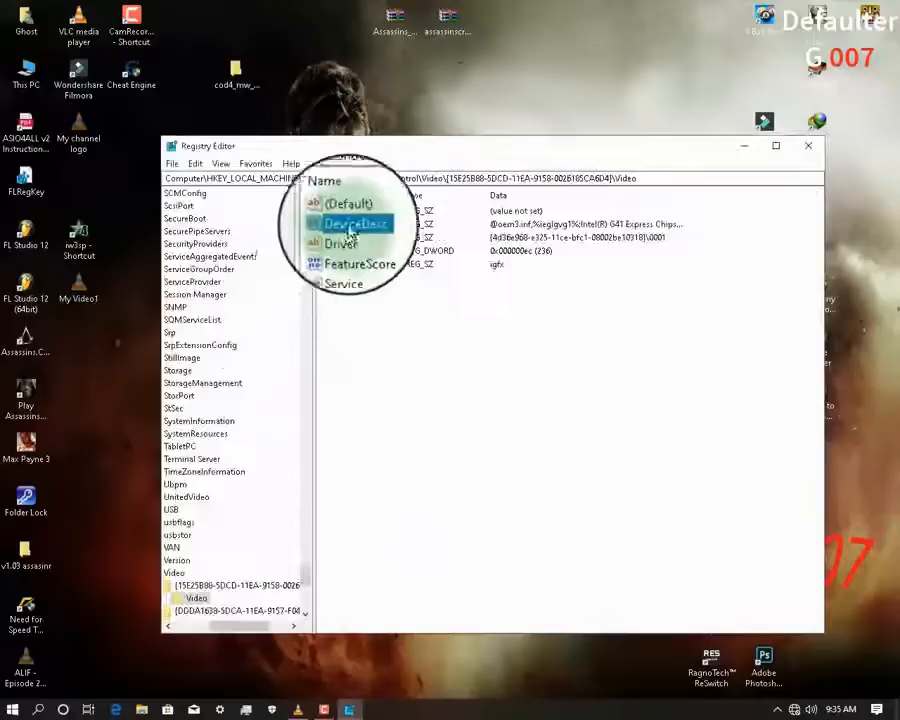
{"action": "right_click", "coordinate": [345, 226]}
{"action": "left_click", "coordinate": [372, 246]}
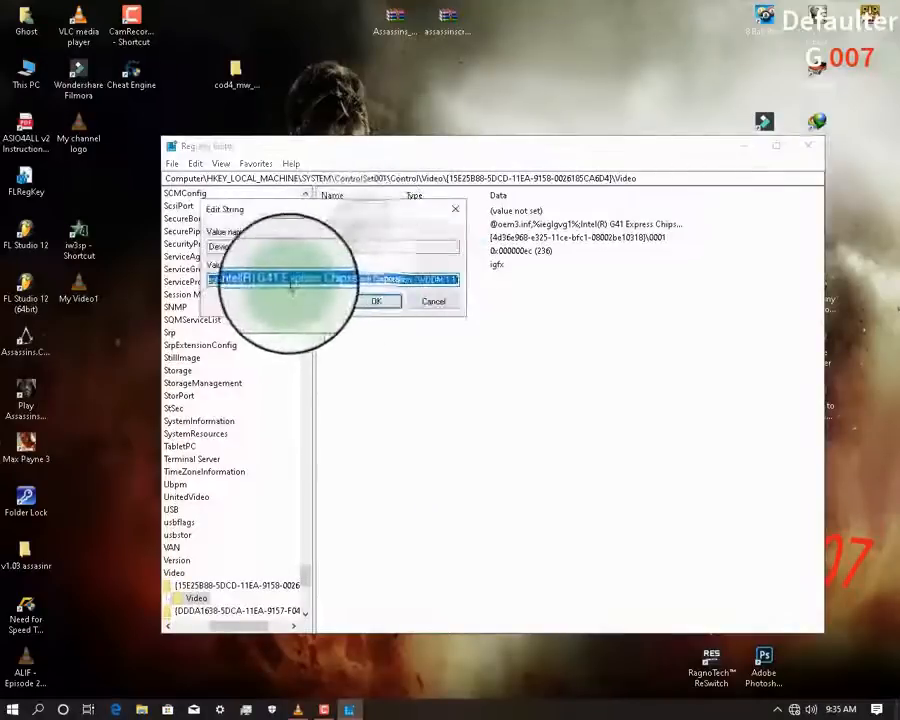
{"action": "key", "text": "ctrl+v"}
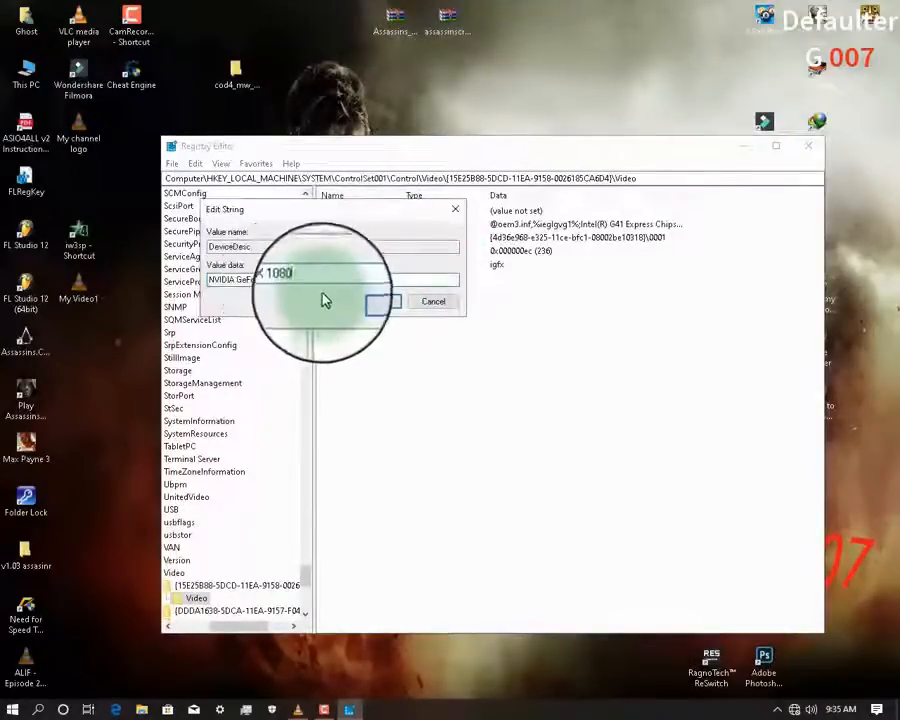
{"action": "left_click", "coordinate": [428, 304]}
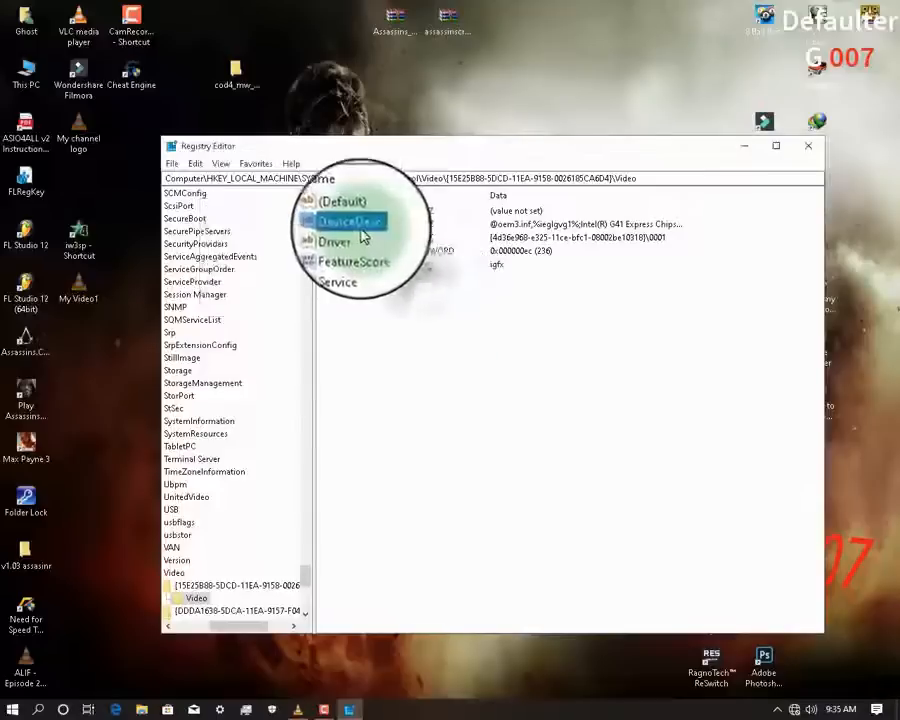
Step: In the {15E25B88...} Video key's DeviceDesc, replace only the Intel description after the semicolon with "NVIDIA GeForce GTX 1080"
{"action": "right_click", "coordinate": [376, 224]}
{"action": "left_click", "coordinate": [376, 246]}
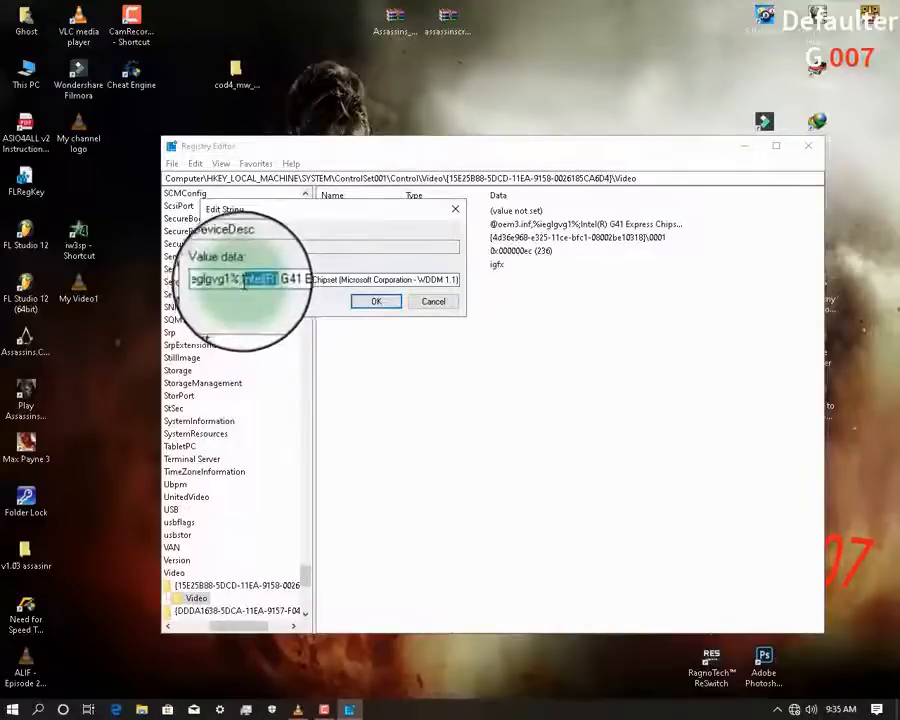
{"action": "left_click_drag", "start_coordinate": [262, 279], "coordinate": [504, 277]}
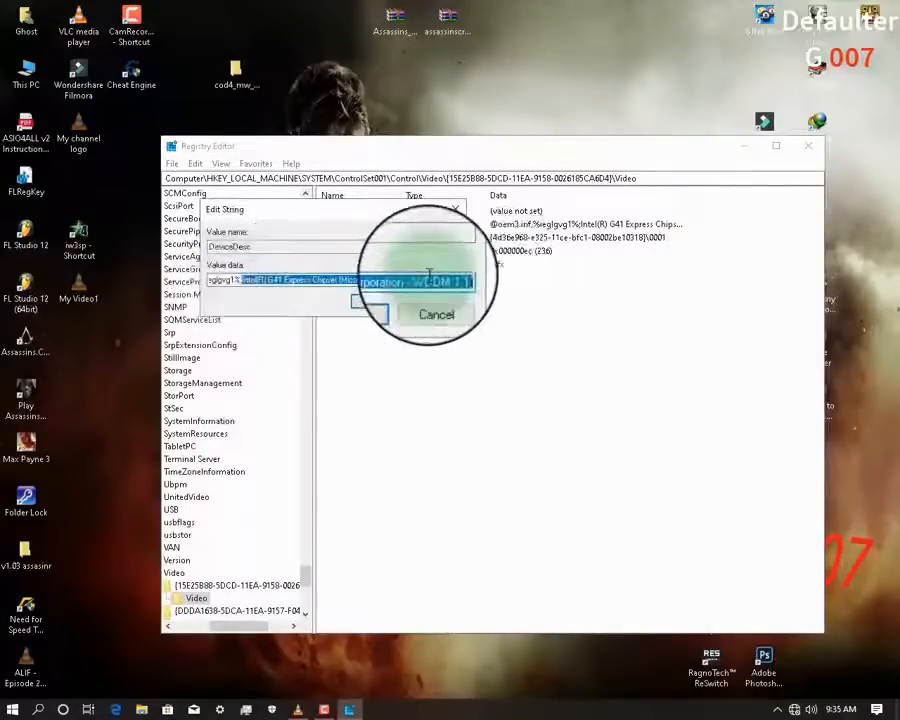
{"action": "left_click", "coordinate": [372, 303]}
Step: Find the next match and replace the Intel description in the {DDDA1638...} Video key's DeviceDesc with "NVIDIA GeForce GTX 1080", keeping the prefix
{"action": "left_click", "coordinate": [190, 164]}
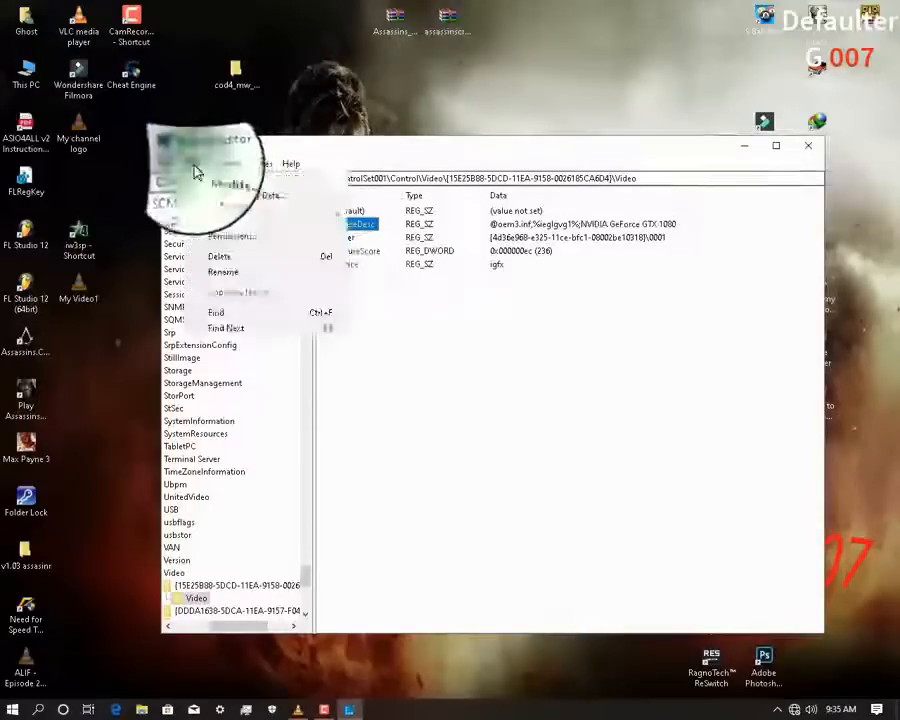
{"action": "left_click", "coordinate": [313, 336]}
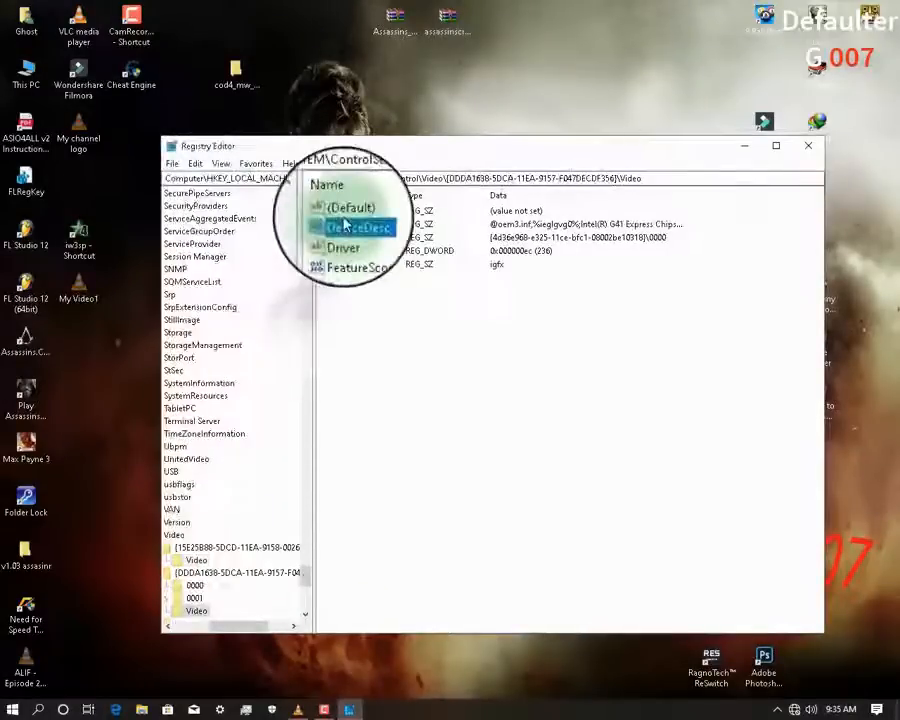
{"action": "left_click", "coordinate": [360, 236]}
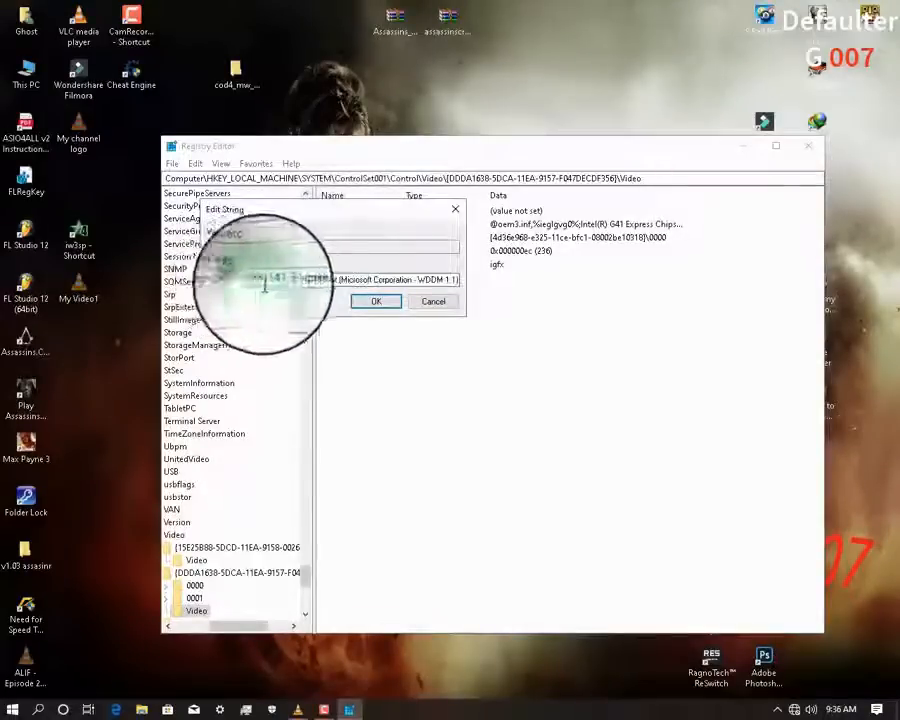
{"action": "left_click", "coordinate": [378, 301]}
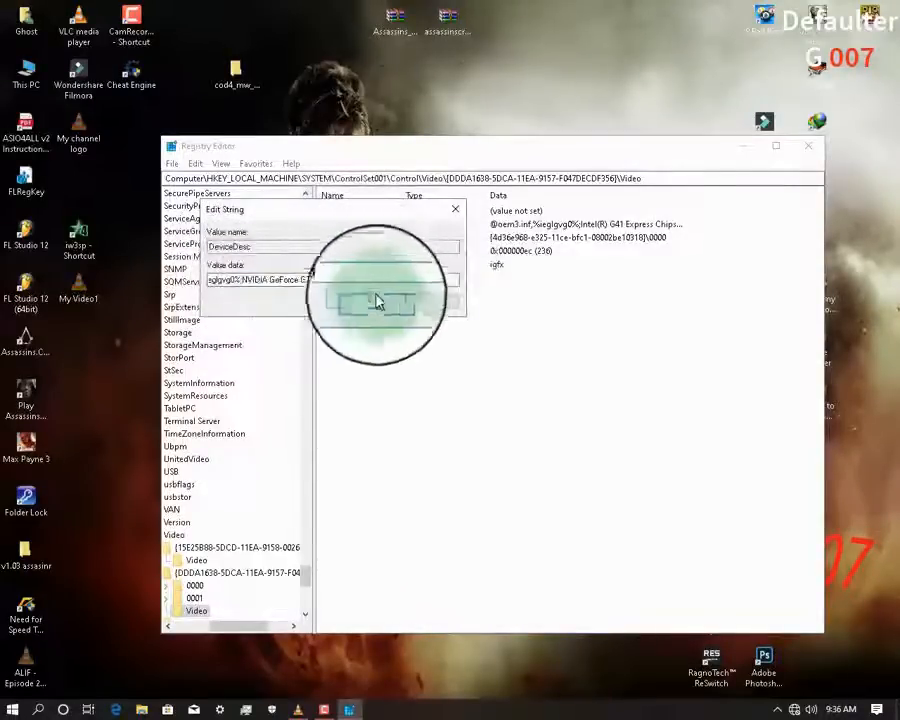
Step: Find the next match and replace the Intel description in the PCI DEV_2E32 key's DeviceDesc with "NVIDIA GeForce GTX 1080", keeping the prefix
{"action": "left_click", "coordinate": [196, 164]}
{"action": "left_click", "coordinate": [292, 312]}
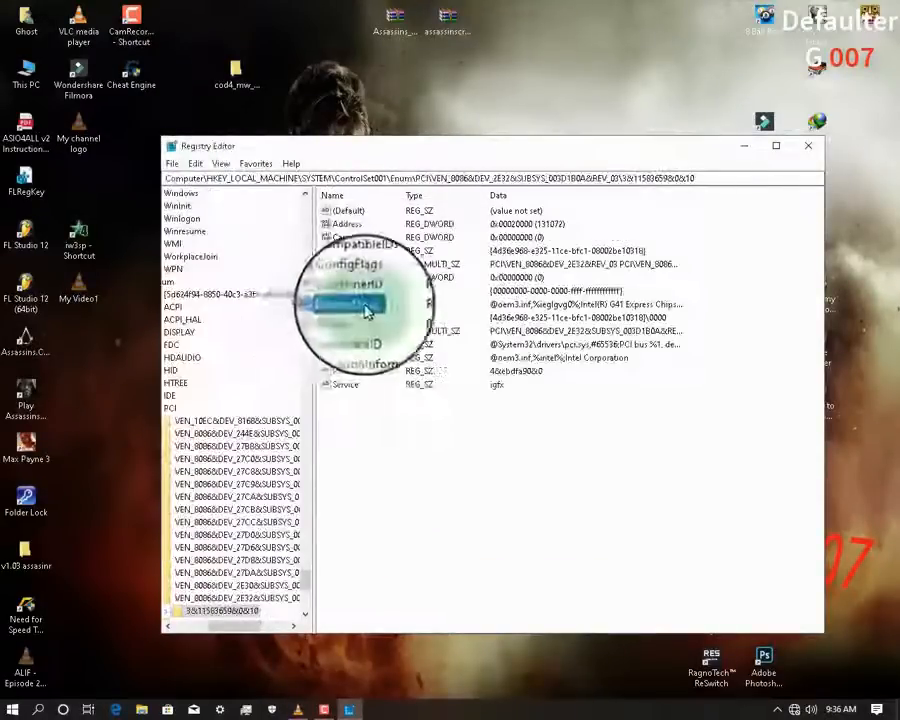
{"action": "right_click", "coordinate": [360, 302]}
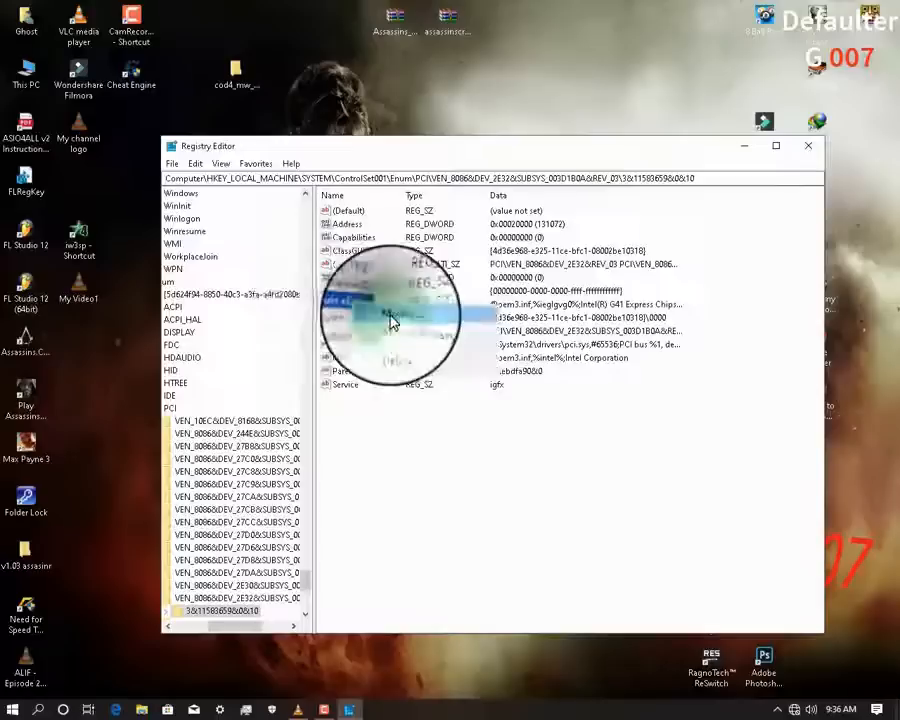
{"action": "left_click", "coordinate": [391, 320]}
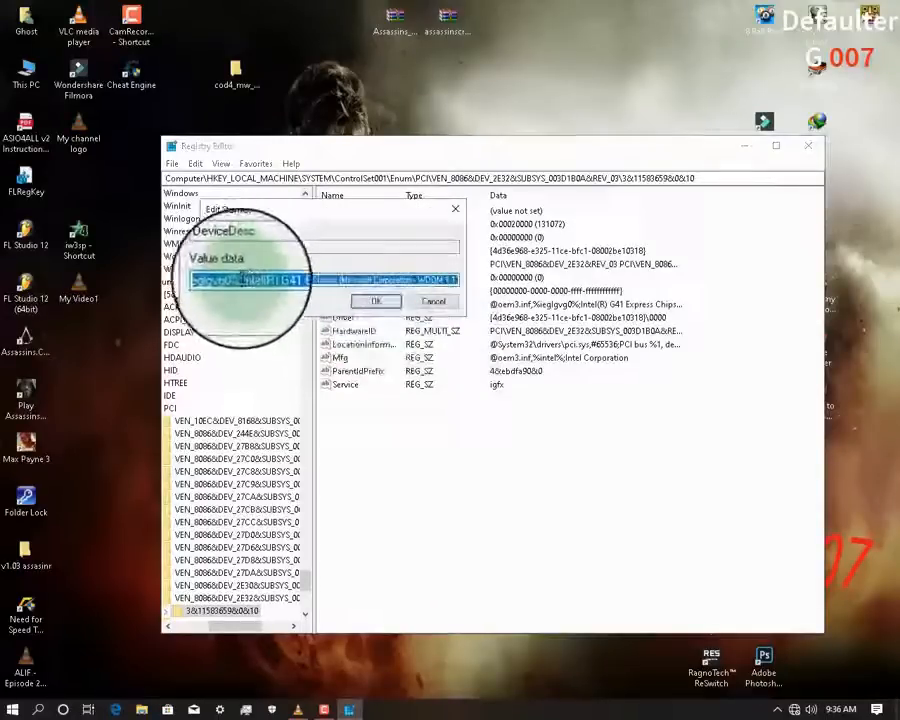
{"action": "left_click_drag", "start_coordinate": [243, 280], "coordinate": [494, 284]}
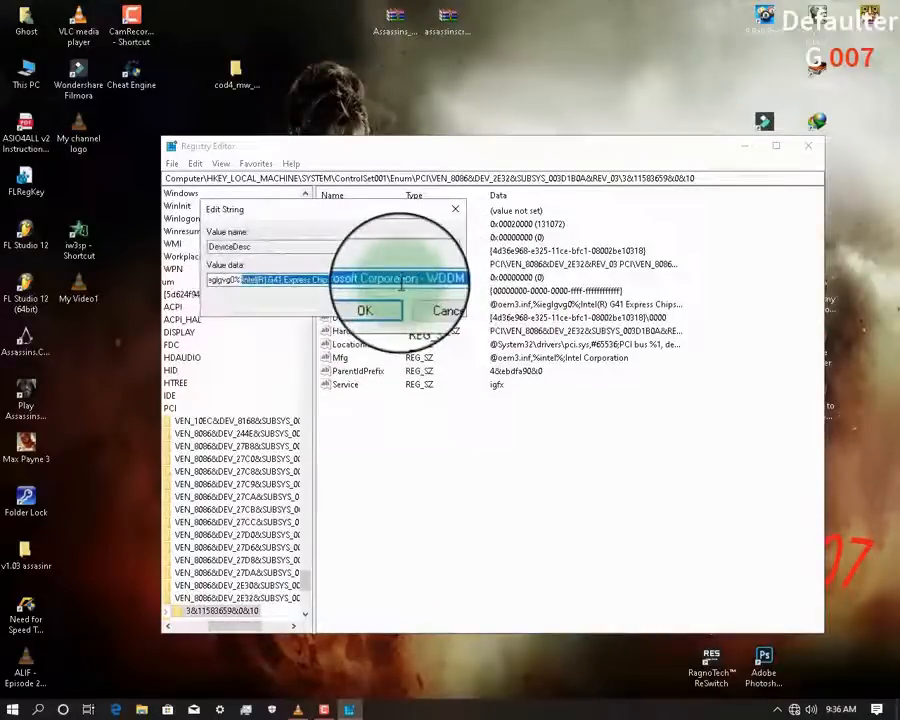
{"action": "type", "text": "NVIDIA GeForce GTX 1080"}
{"action": "left_click", "coordinate": [365, 310]}
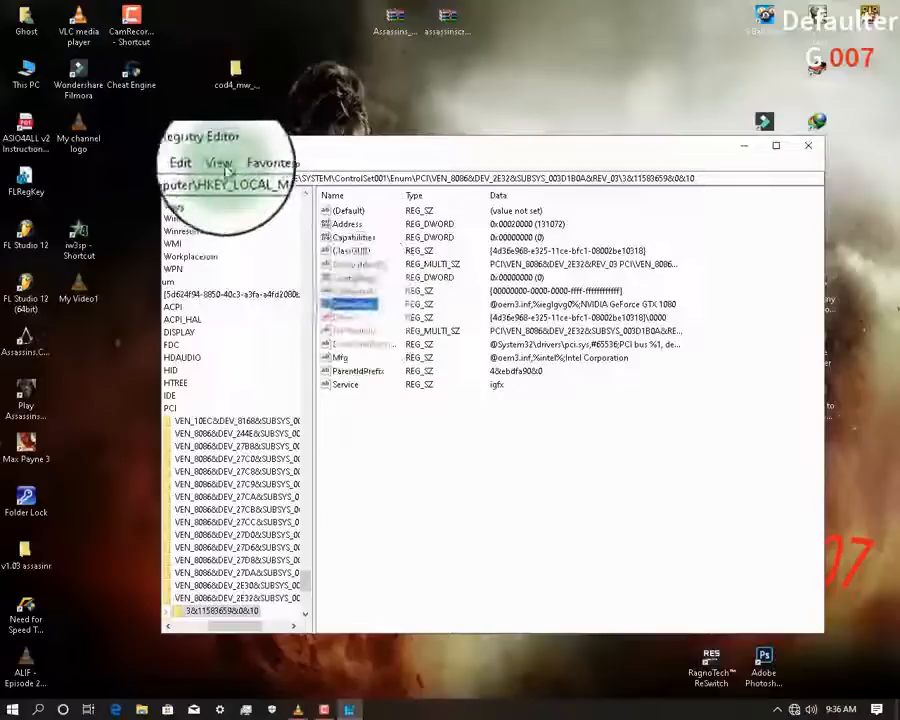
Step: Find the next match and replace the Intel description in the PCI DEV_2E33 key's DeviceDesc with "NVIDIA GeForce GTX 1080", keeping the prefix
{"action": "left_click", "coordinate": [183, 165]}
{"action": "left_click", "coordinate": [274, 332]}
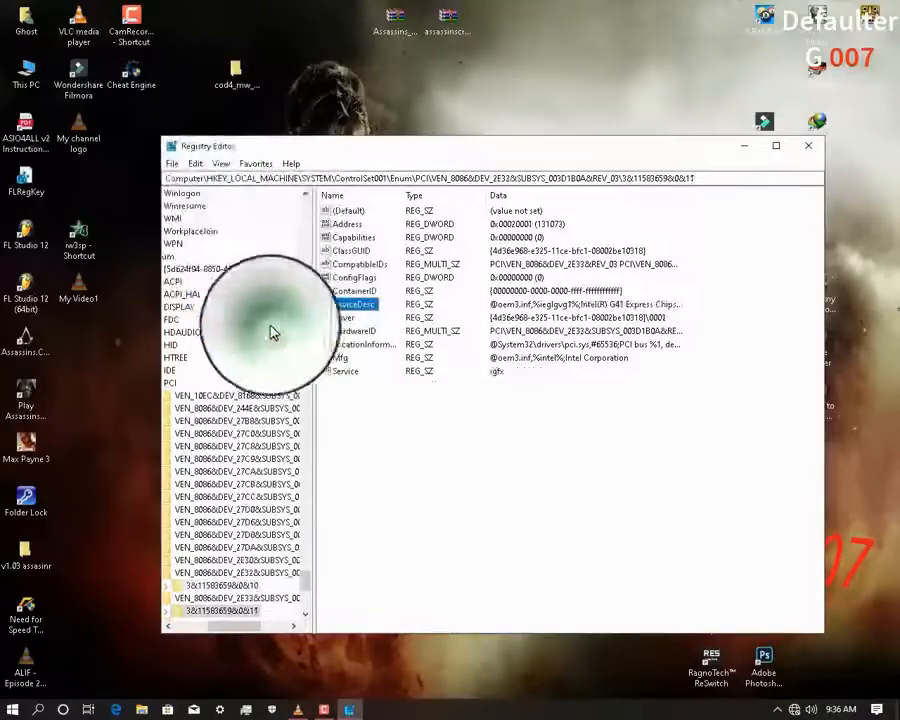
{"action": "right_click", "coordinate": [345, 303]}
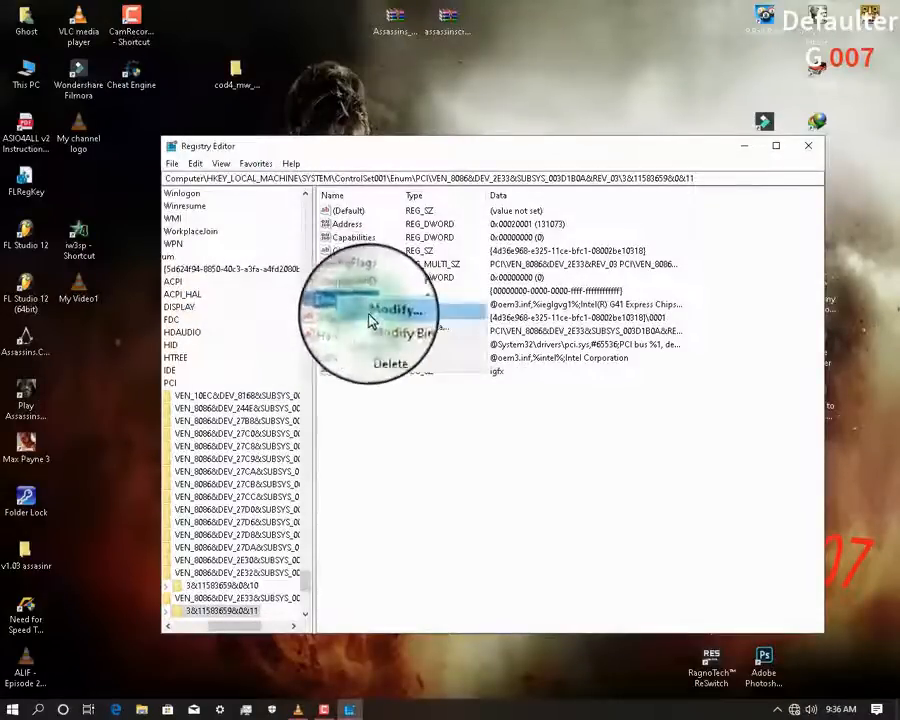
{"action": "left_click", "coordinate": [370, 312]}
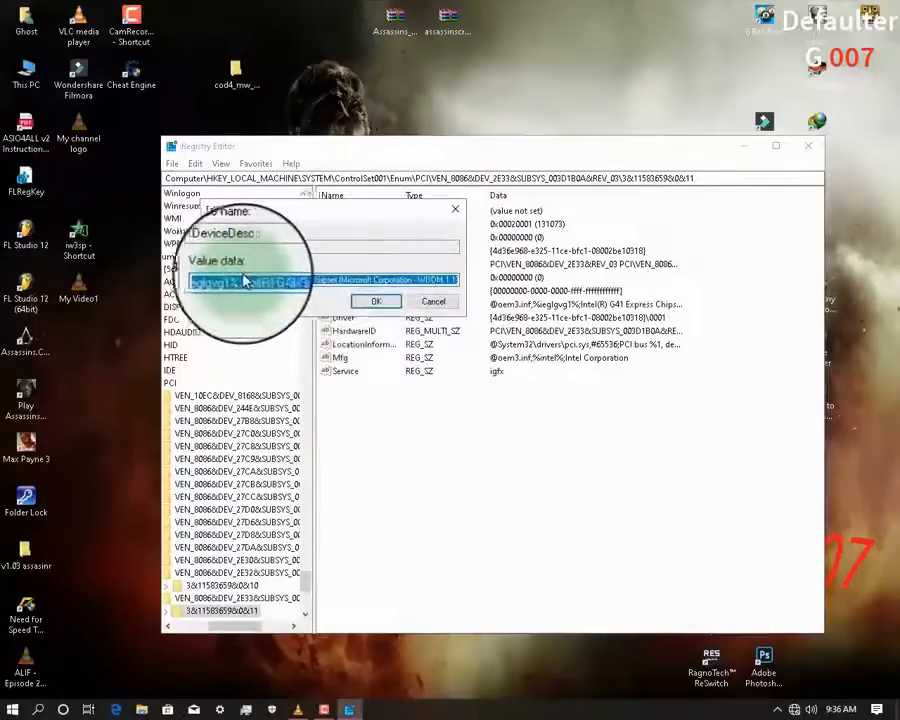
{"action": "left_click_drag", "start_coordinate": [241, 280], "coordinate": [594, 270]}
{"action": "left_click_drag", "start_coordinate": [402, 278], "coordinate": [408, 272]}
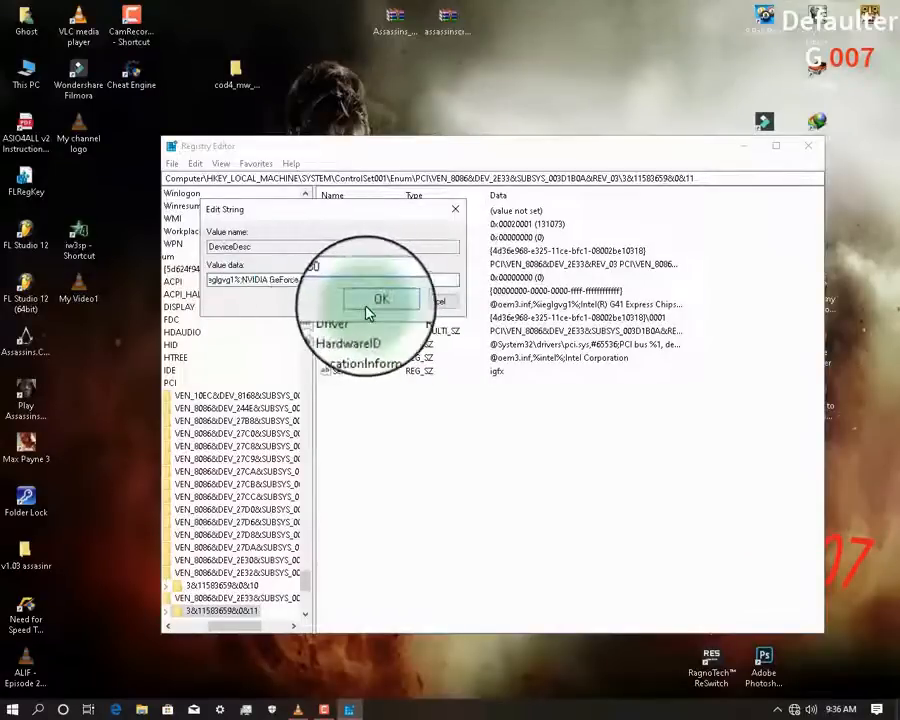
{"action": "left_click", "coordinate": [390, 300]}
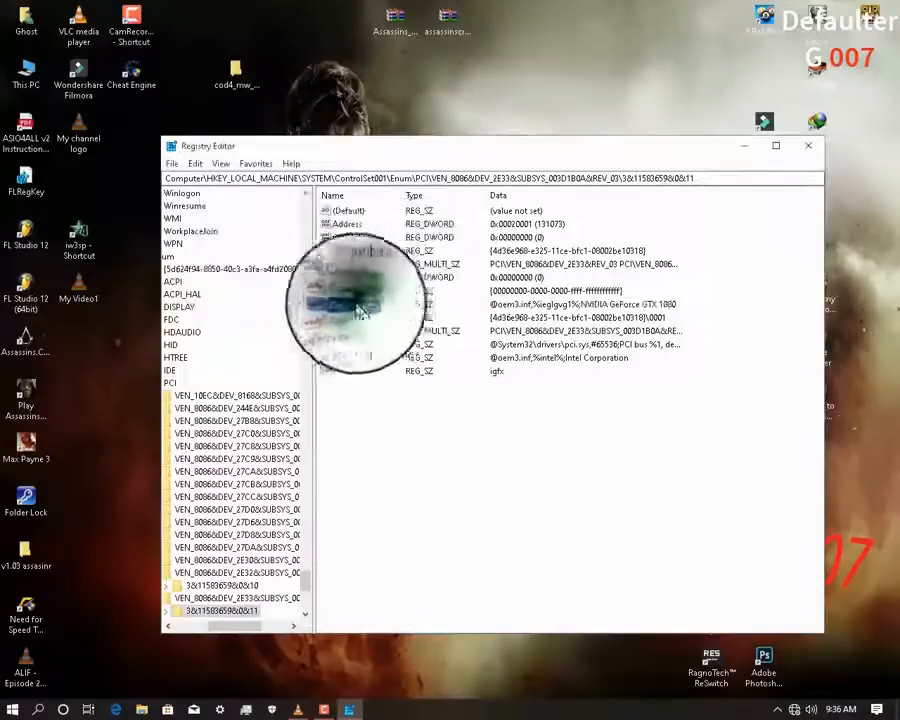
Step: Find the next match and replace the Intel description in the Services\igfx\Video key's DeviceDesc with "NVIDIA GeForce GTX 1080", keeping the prefix
{"action": "left_click", "coordinate": [195, 163]}
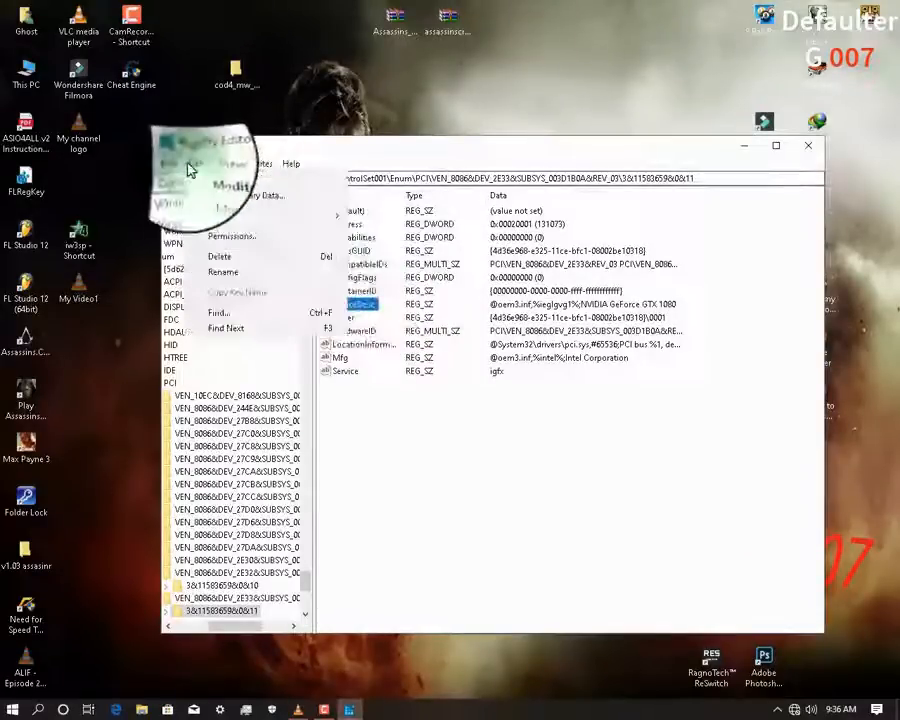
{"action": "left_click", "coordinate": [293, 341]}
{"action": "right_click", "coordinate": [345, 222]}
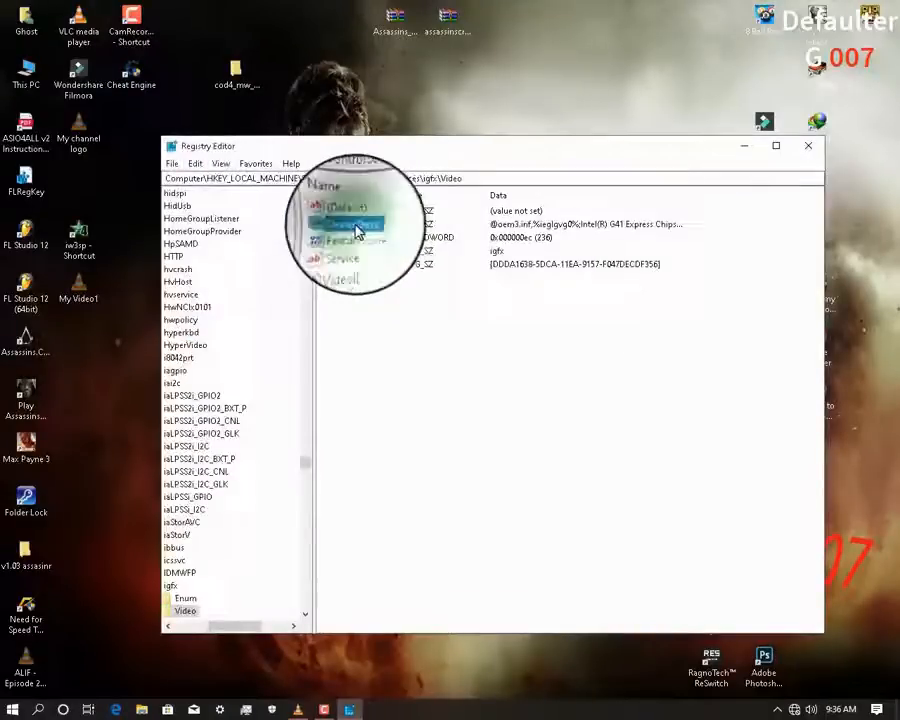
{"action": "left_click", "coordinate": [382, 236]}
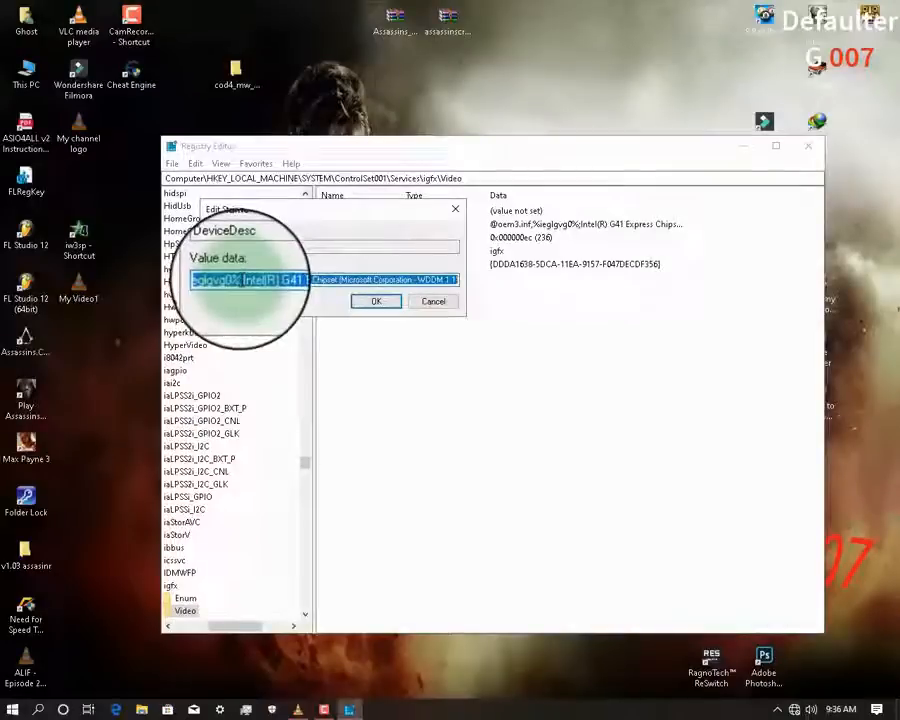
{"action": "left_click", "coordinate": [242, 281]}
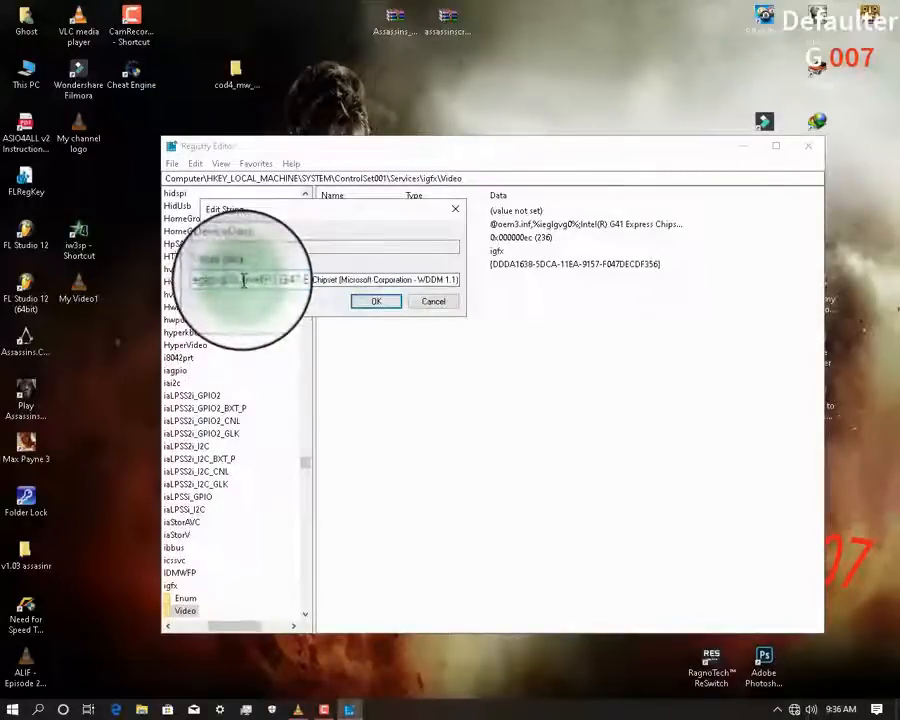
{"action": "left_click_drag", "start_coordinate": [242, 281], "coordinate": [465, 288]}
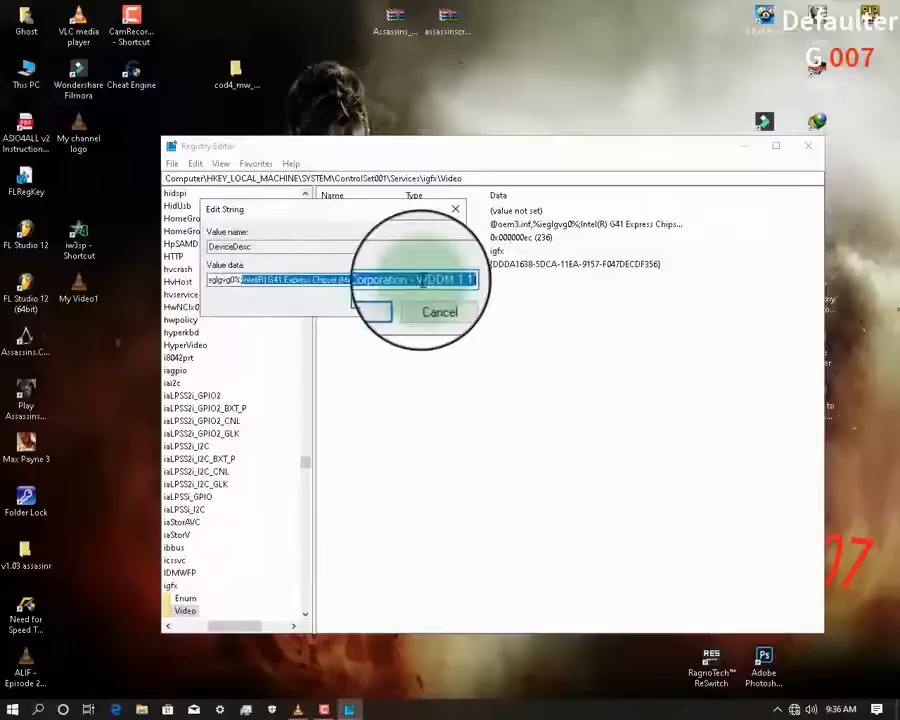
{"action": "type", "text": "NVIDIA GeForce GTX 1080"}
{"action": "left_click", "coordinate": [376, 301]}
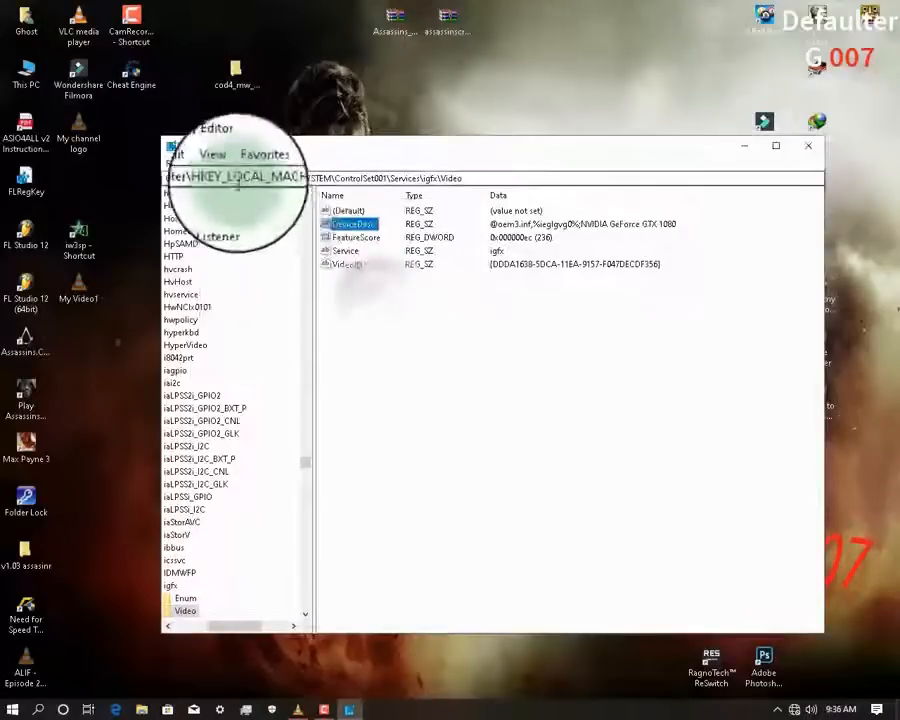
Step: Search the rest of the registry for any remaining Intel chipset description
{"action": "left_click", "coordinate": [195, 163]}
{"action": "left_click", "coordinate": [273, 336]}
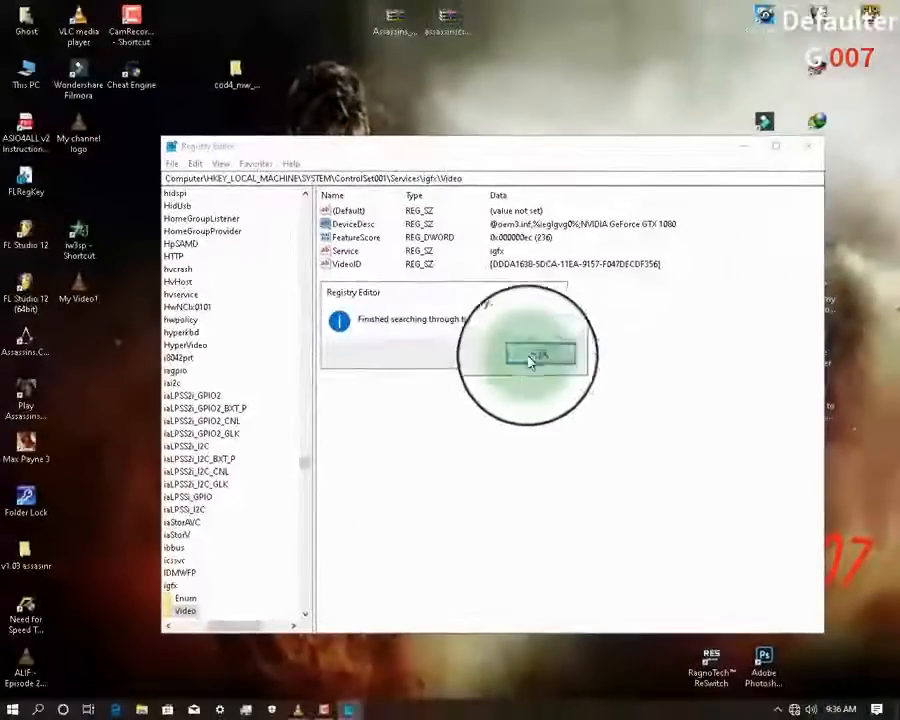
{"action": "left_click", "coordinate": [601, 348]}
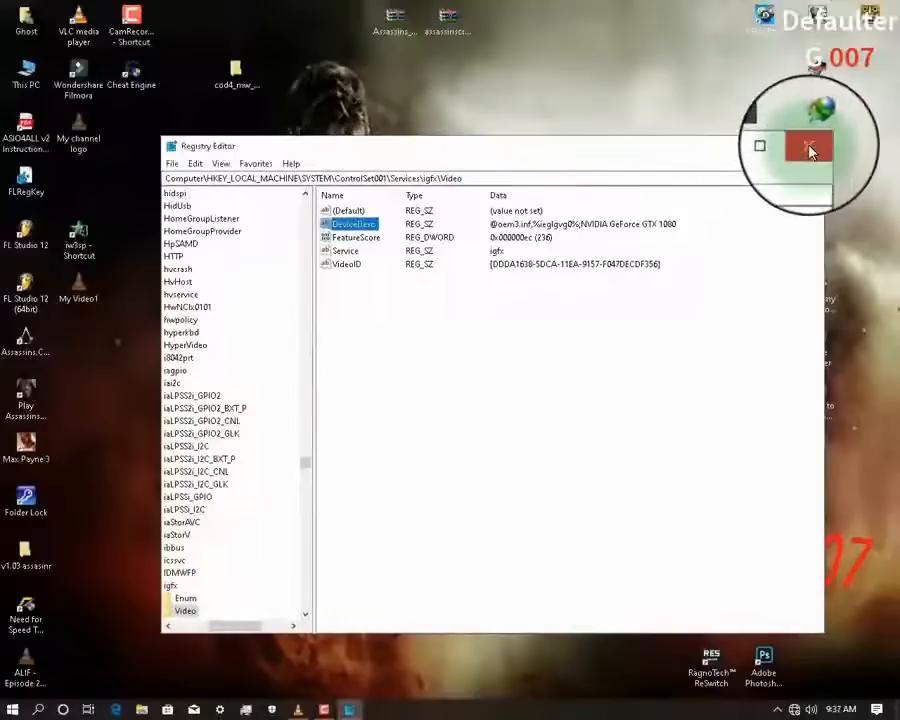
Step: Close Registry Editor and refresh the desktop
{"action": "left_click", "coordinate": [806, 147]}
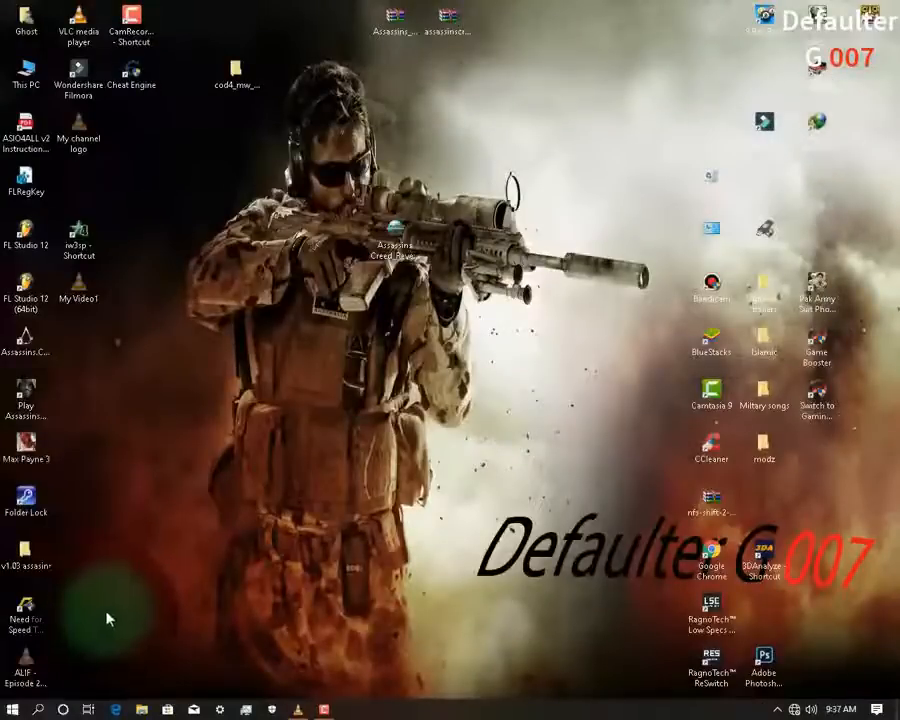
{"action": "right_click", "coordinate": [263, 331]}
{"action": "left_click", "coordinate": [318, 389]}
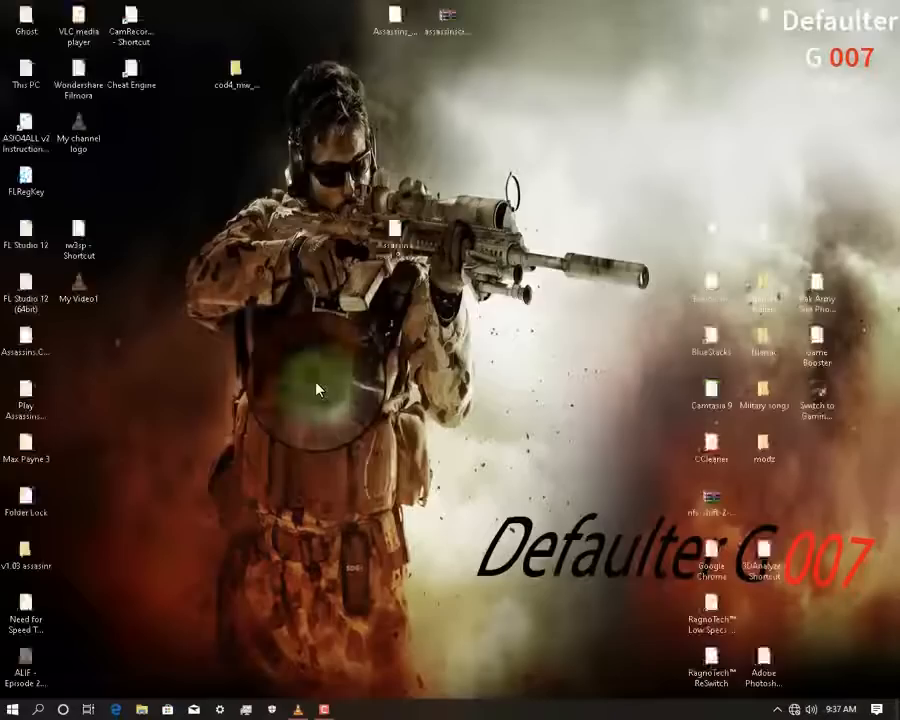
Step: Restart the computer to apply the registry changes
{"action": "key", "text": "alt+F4"}
{"action": "left_click", "coordinate": [366, 271]}
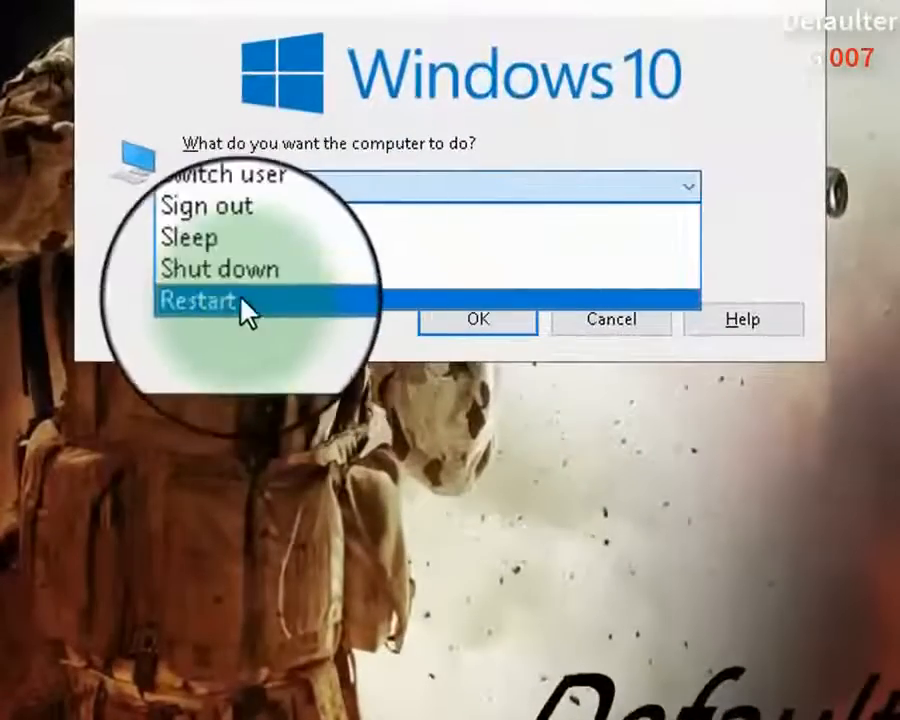
{"action": "left_click", "coordinate": [342, 329]}
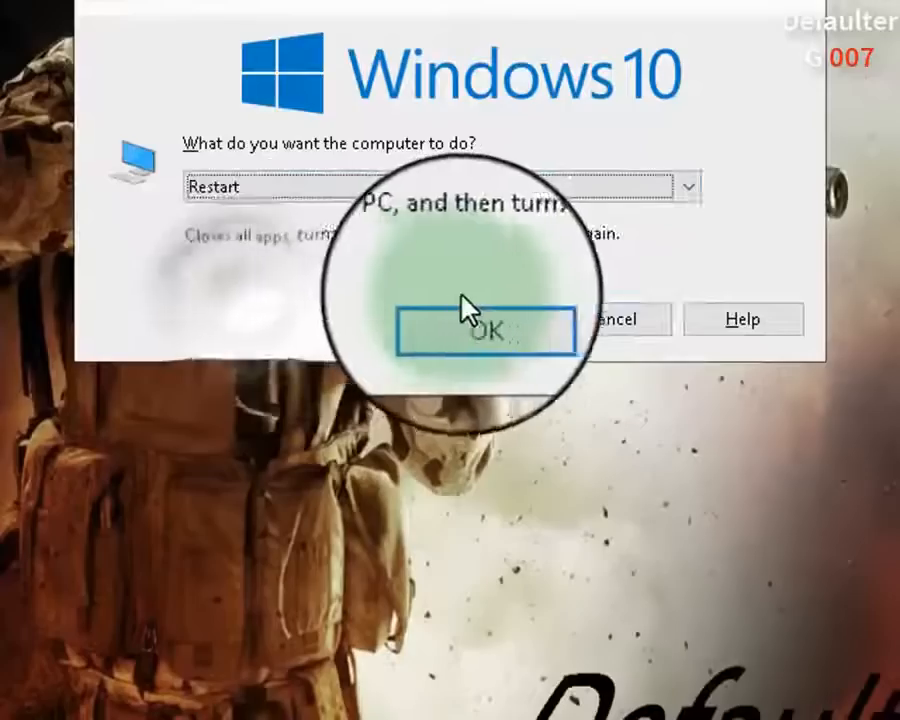
{"action": "left_click", "coordinate": [476, 328]}
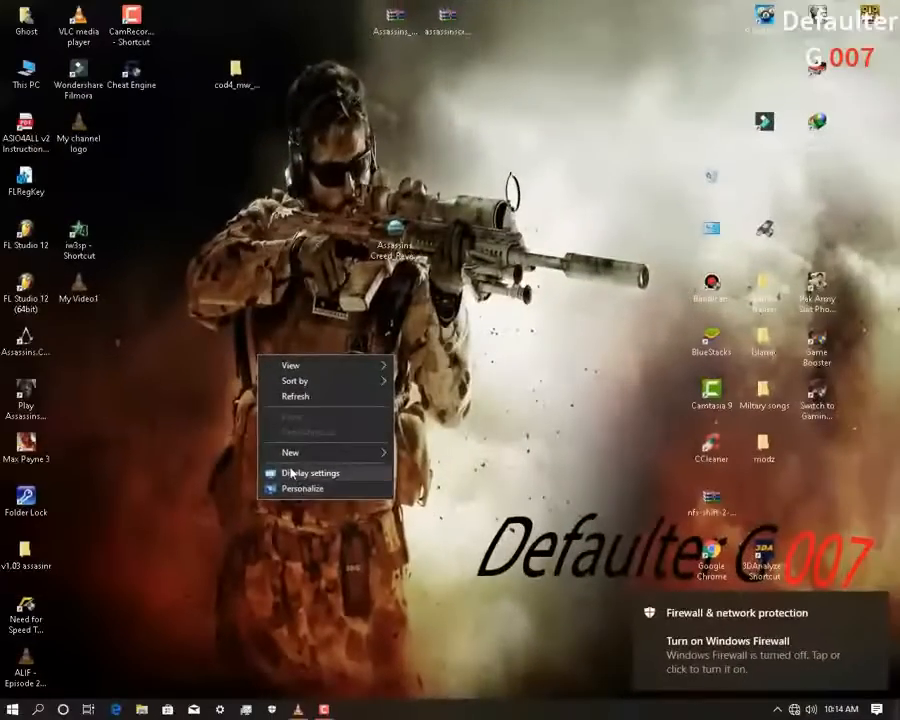
Step: Check the adapter type in Display 1's adapter properties from the advanced display settings, and close both windows
{"action": "left_click", "coordinate": [291, 476]}
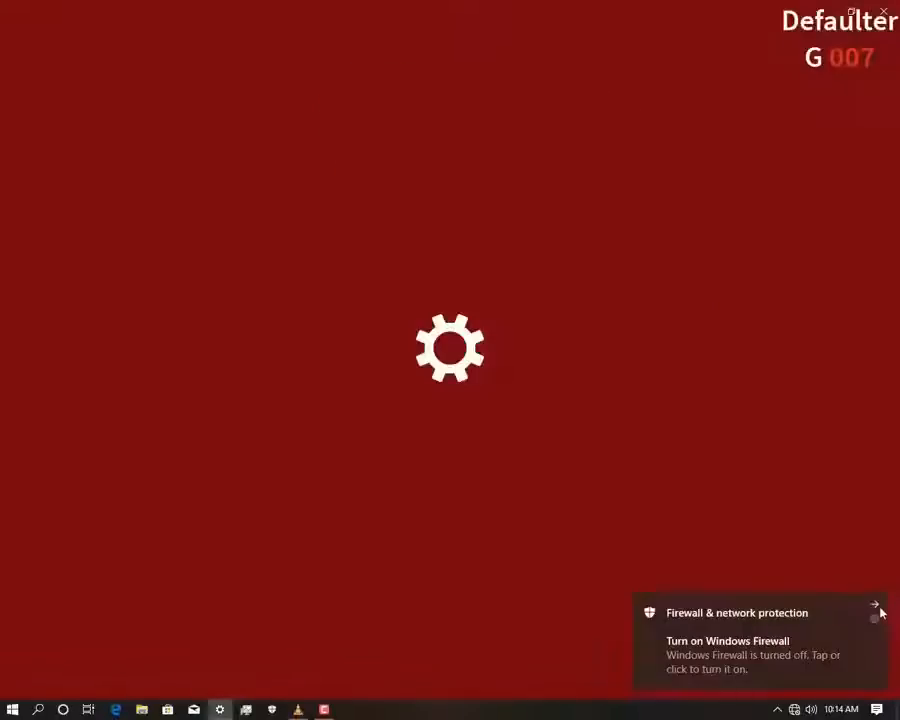
{"action": "left_click", "coordinate": [879, 608]}
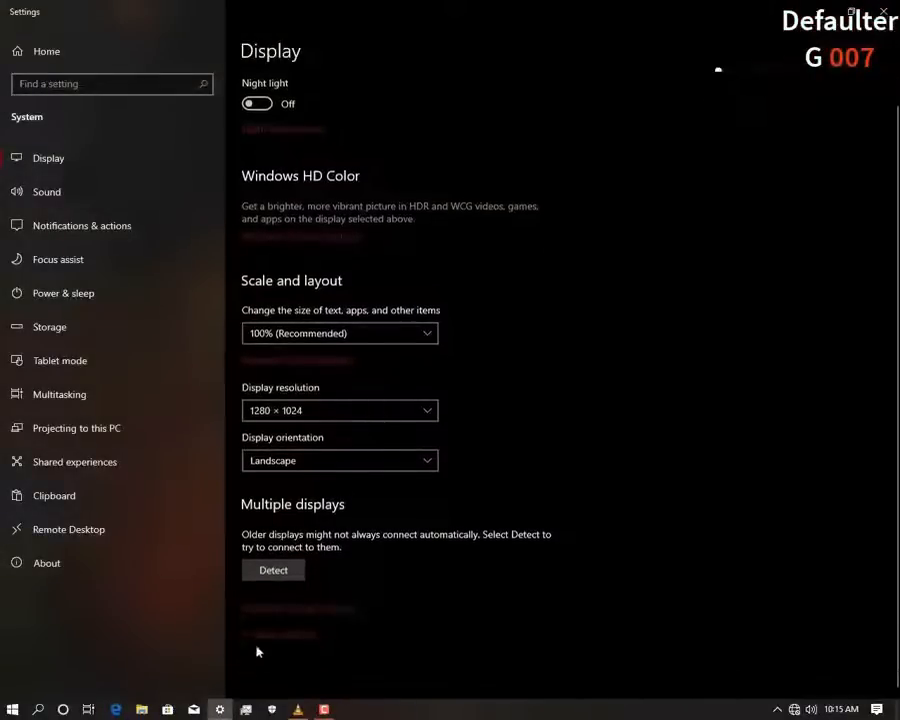
{"action": "left_click", "coordinate": [275, 608]}
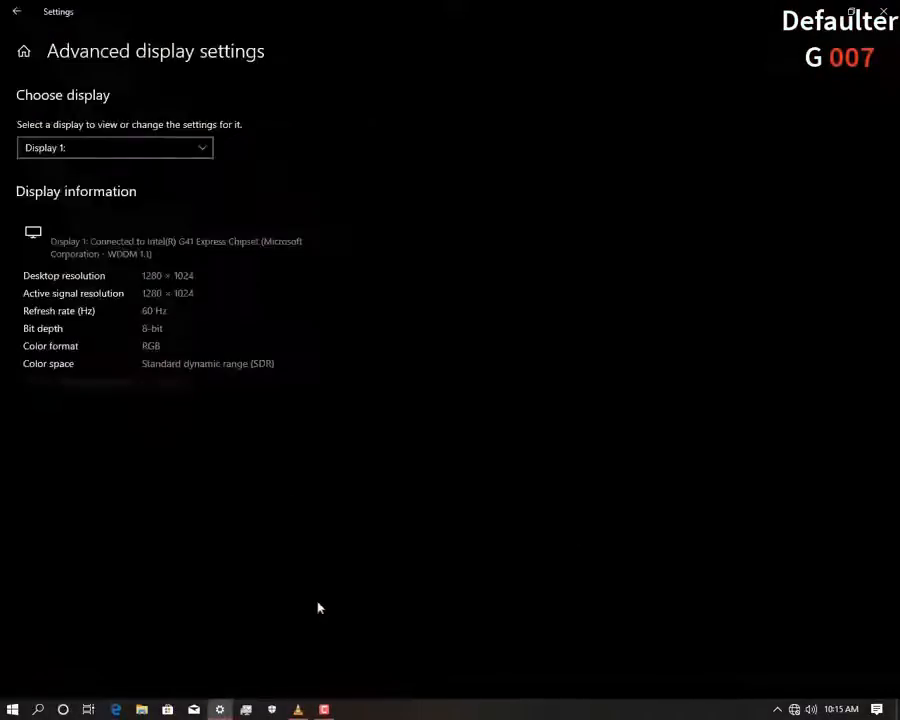
{"action": "left_click", "coordinate": [96, 382]}
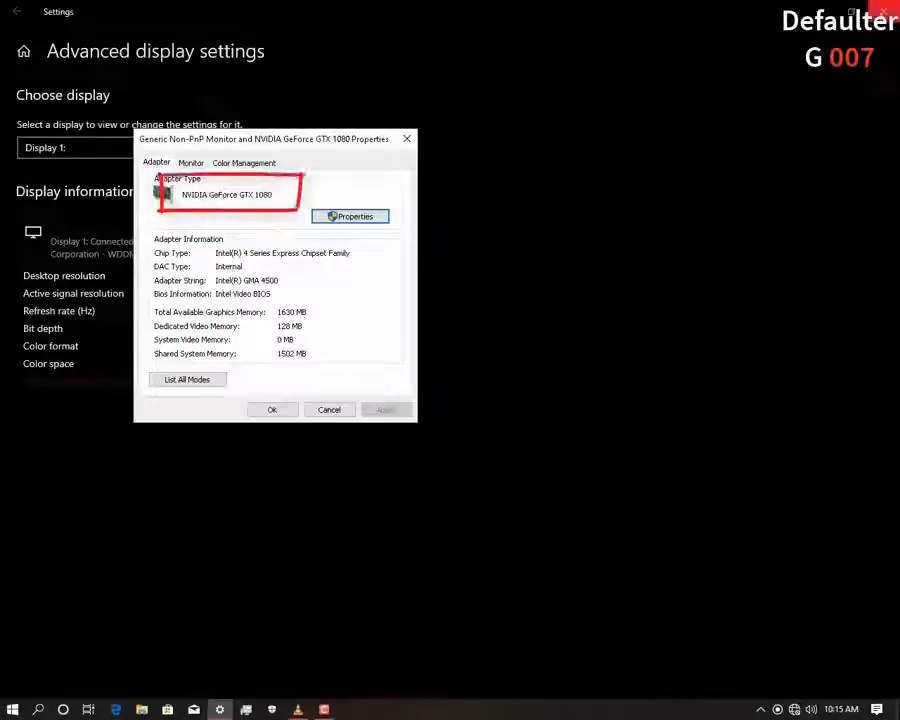
{"action": "left_click", "coordinate": [884, 11]}
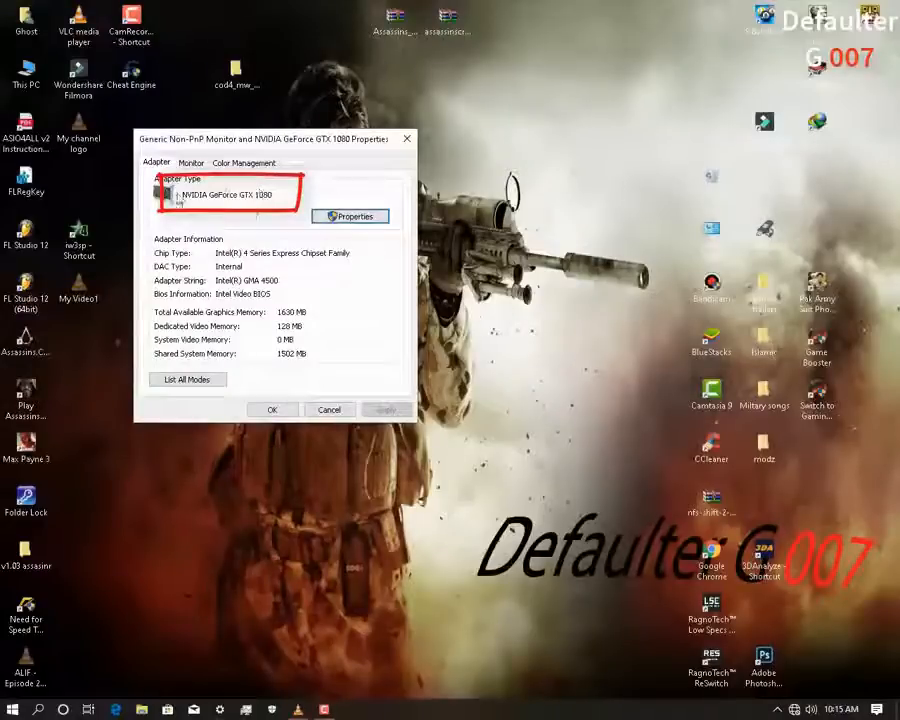
{"action": "left_click", "coordinate": [272, 410]}
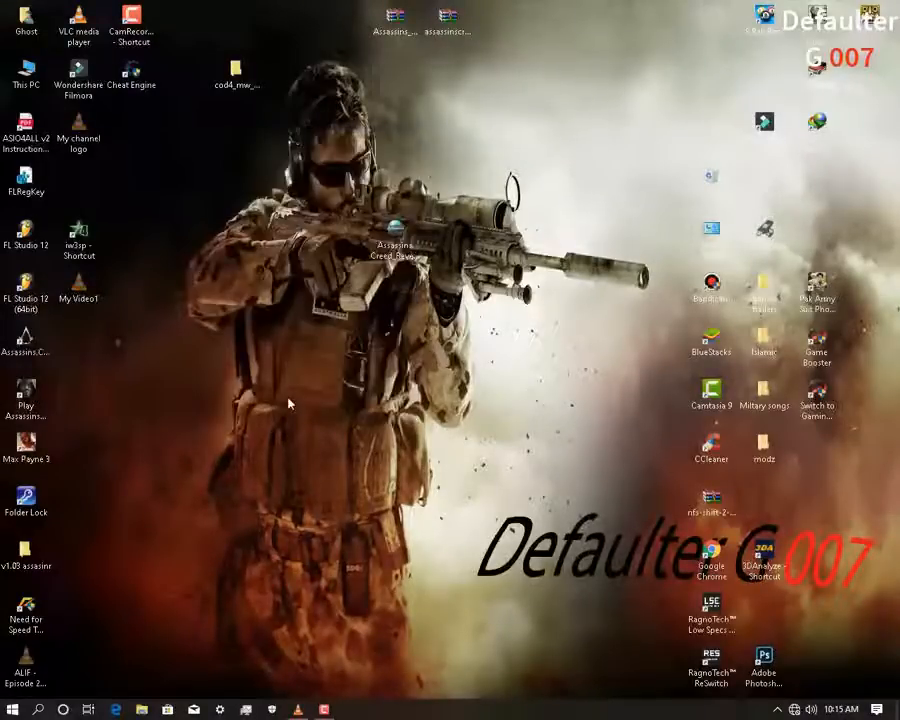